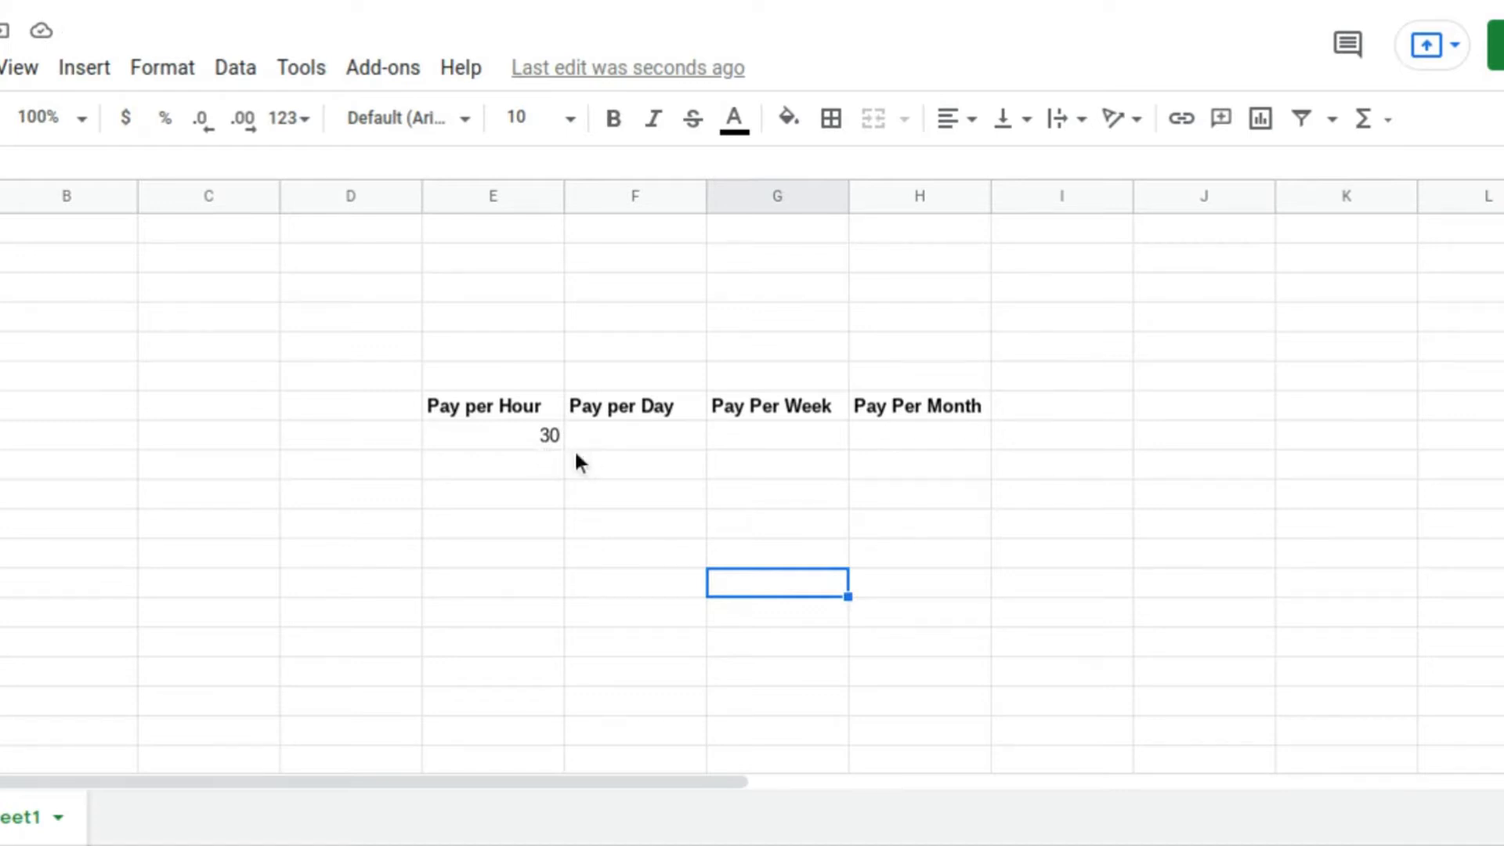
# Format the Pay per Hour value in E8 as currency.
pyautogui.click(530, 436)
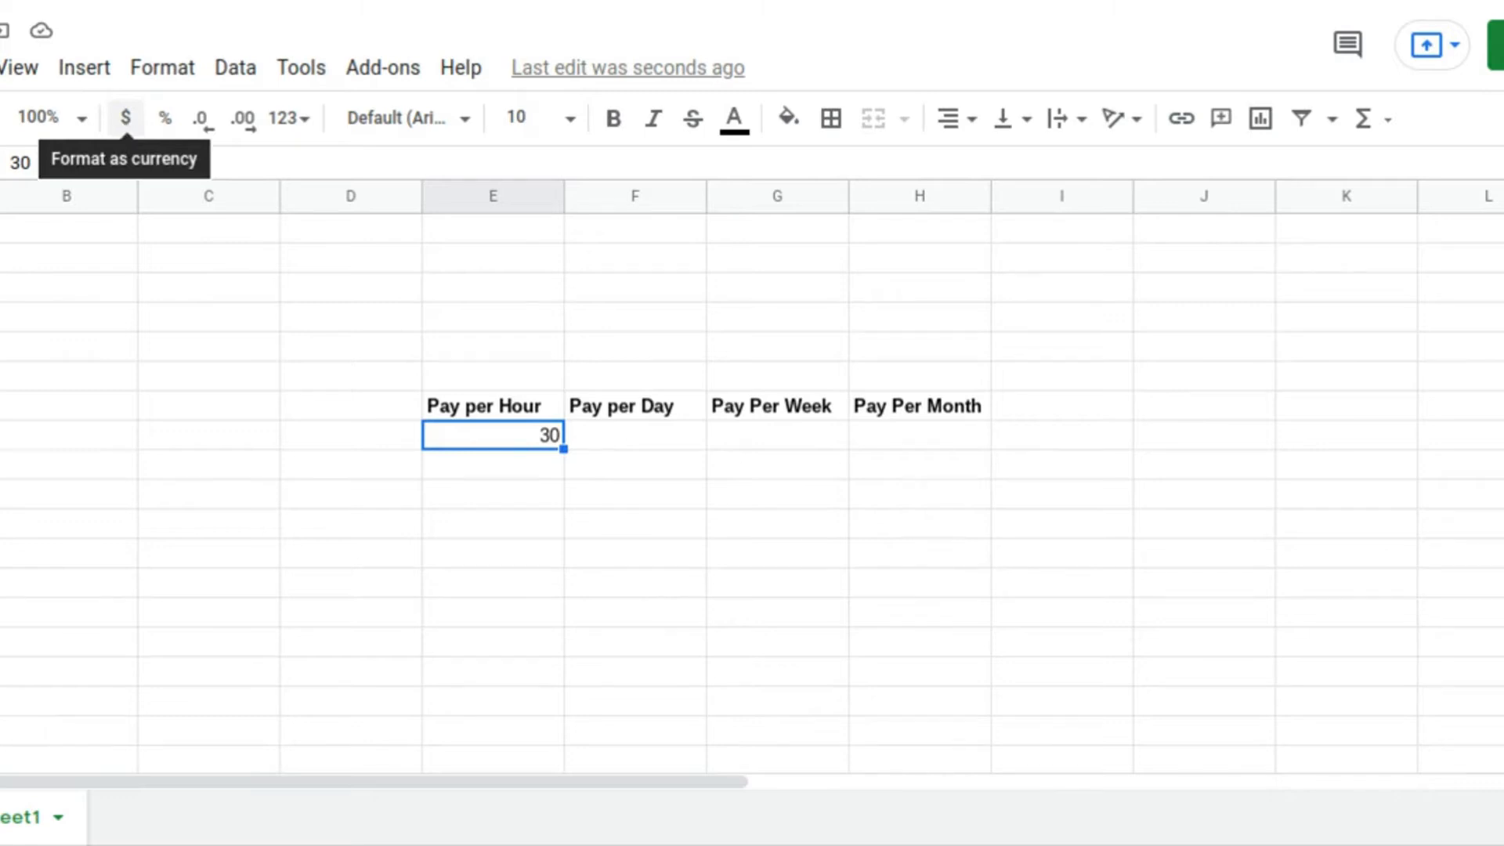
pyautogui.click(126, 119)
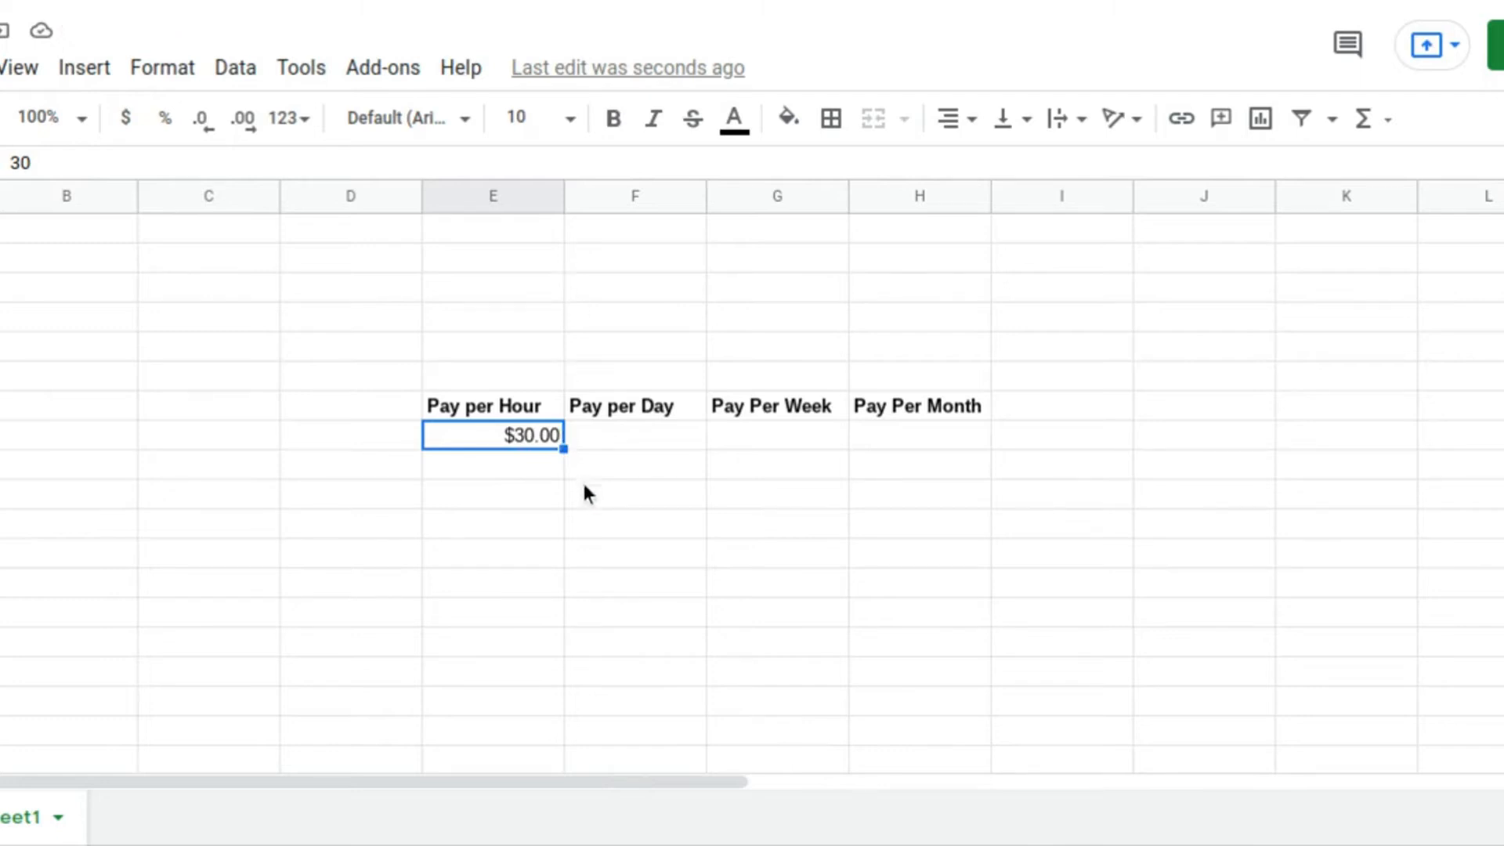
pyautogui.click(628, 492)
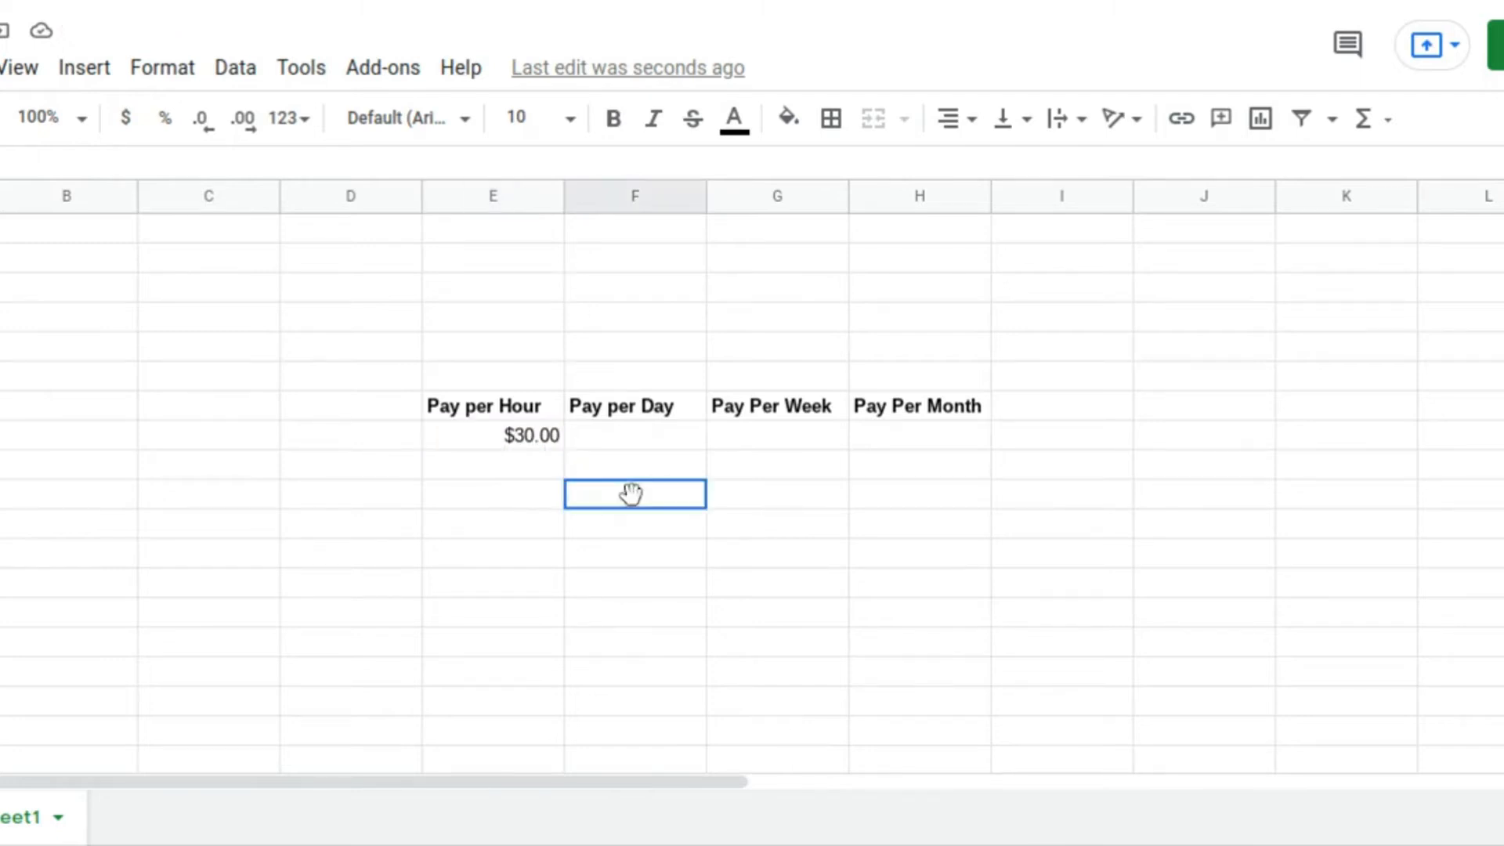
# Enter the formula =E8*8 in the Pay per Day cell F8.
pyautogui.click(639, 434)
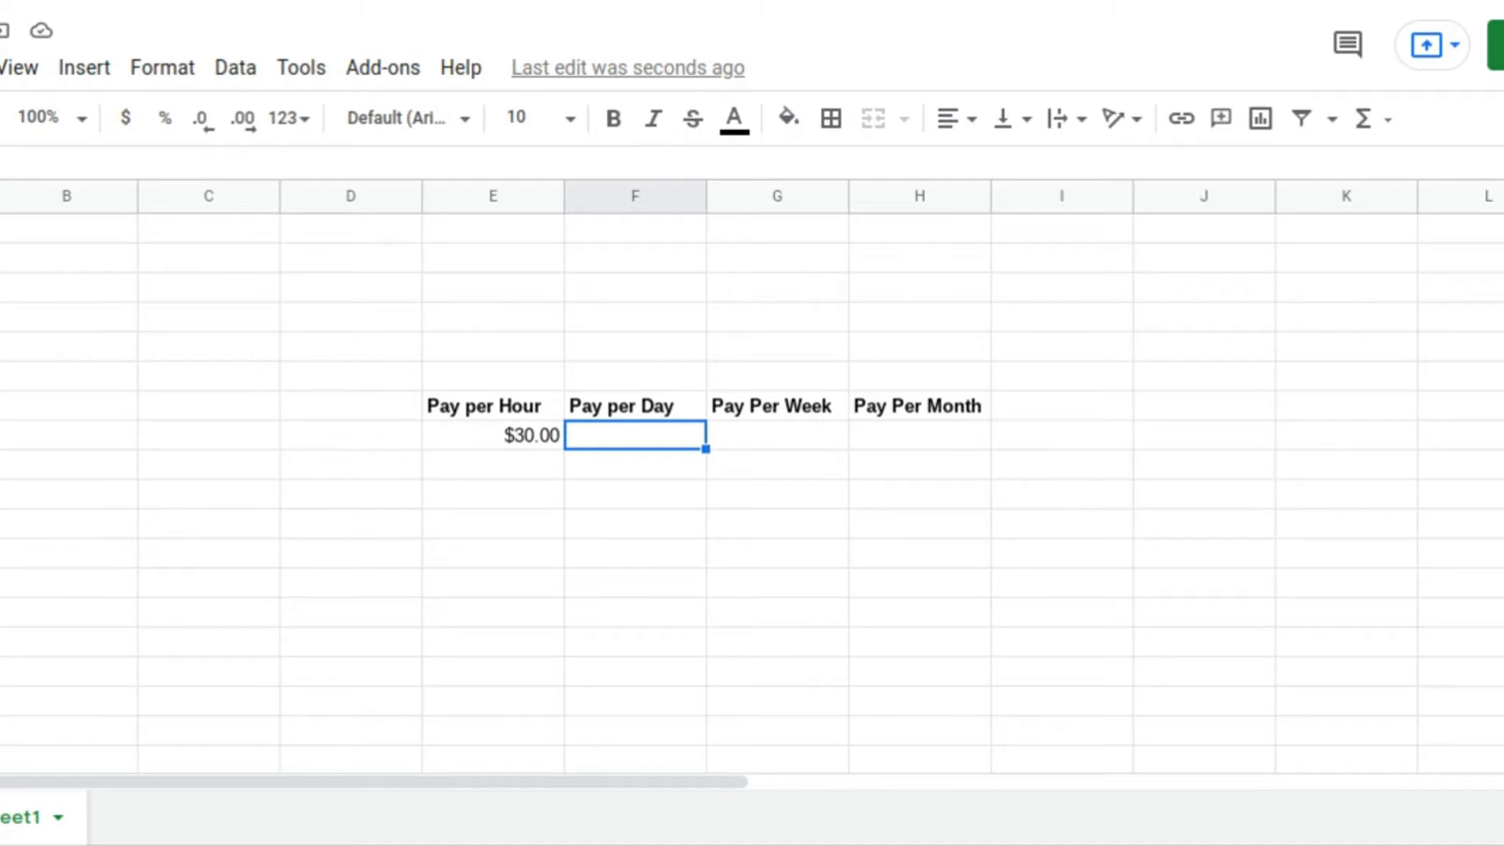
pyautogui.write('=')
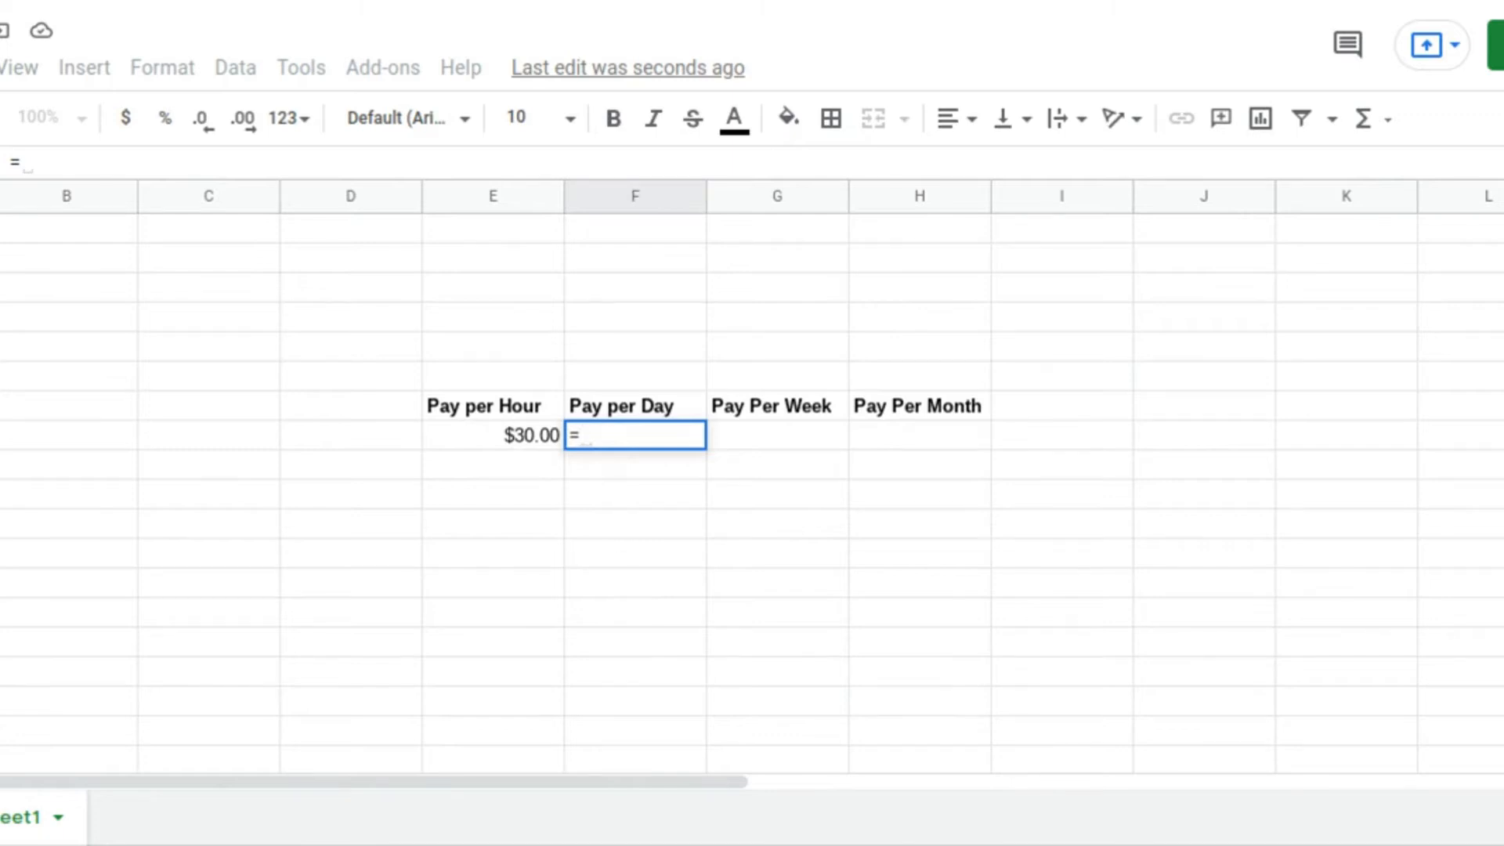
pyautogui.press('Left')
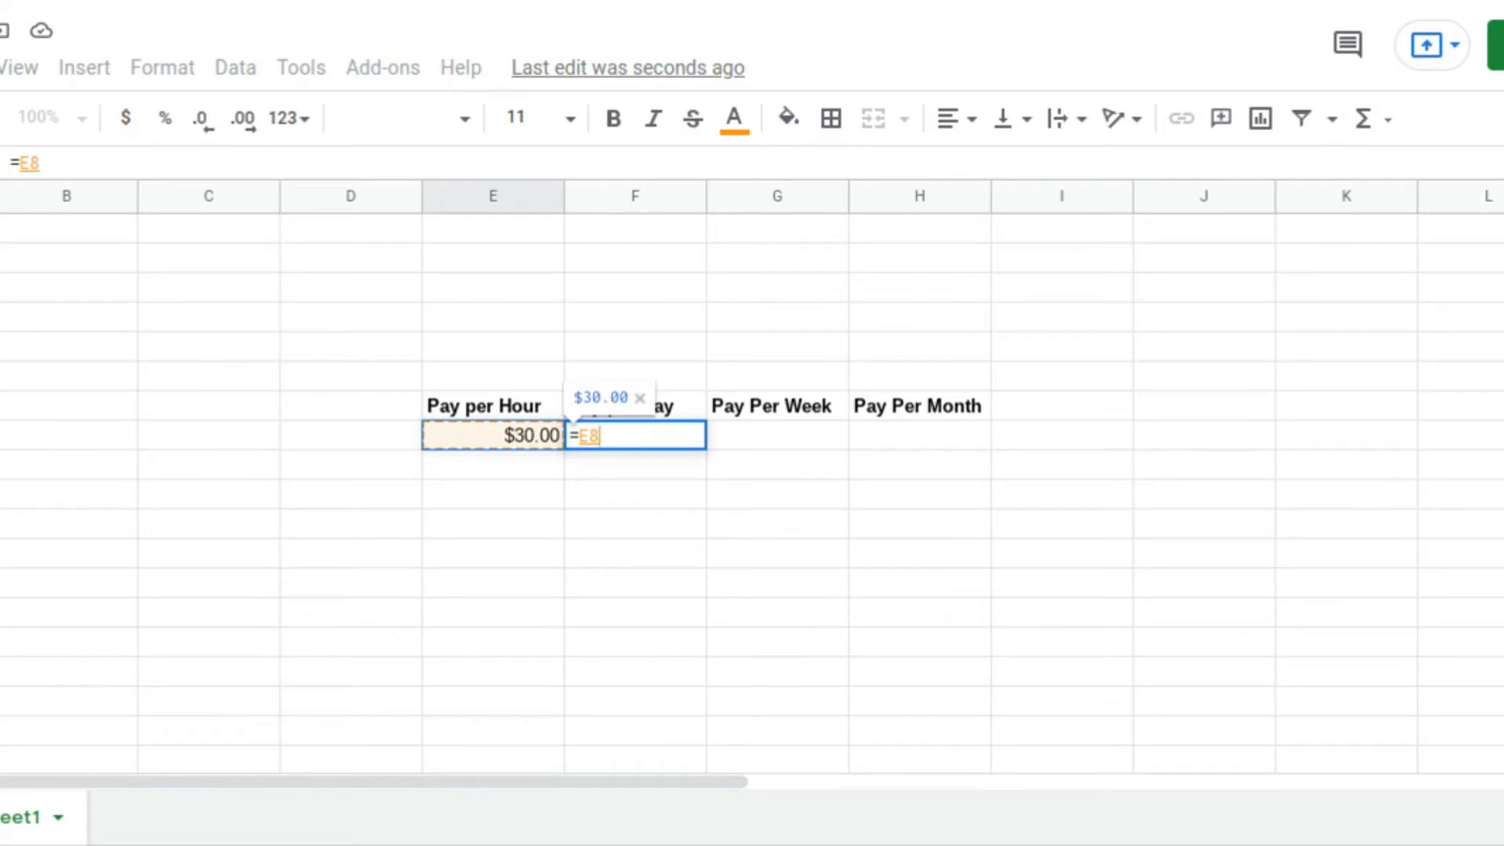
pyautogui.write('*')
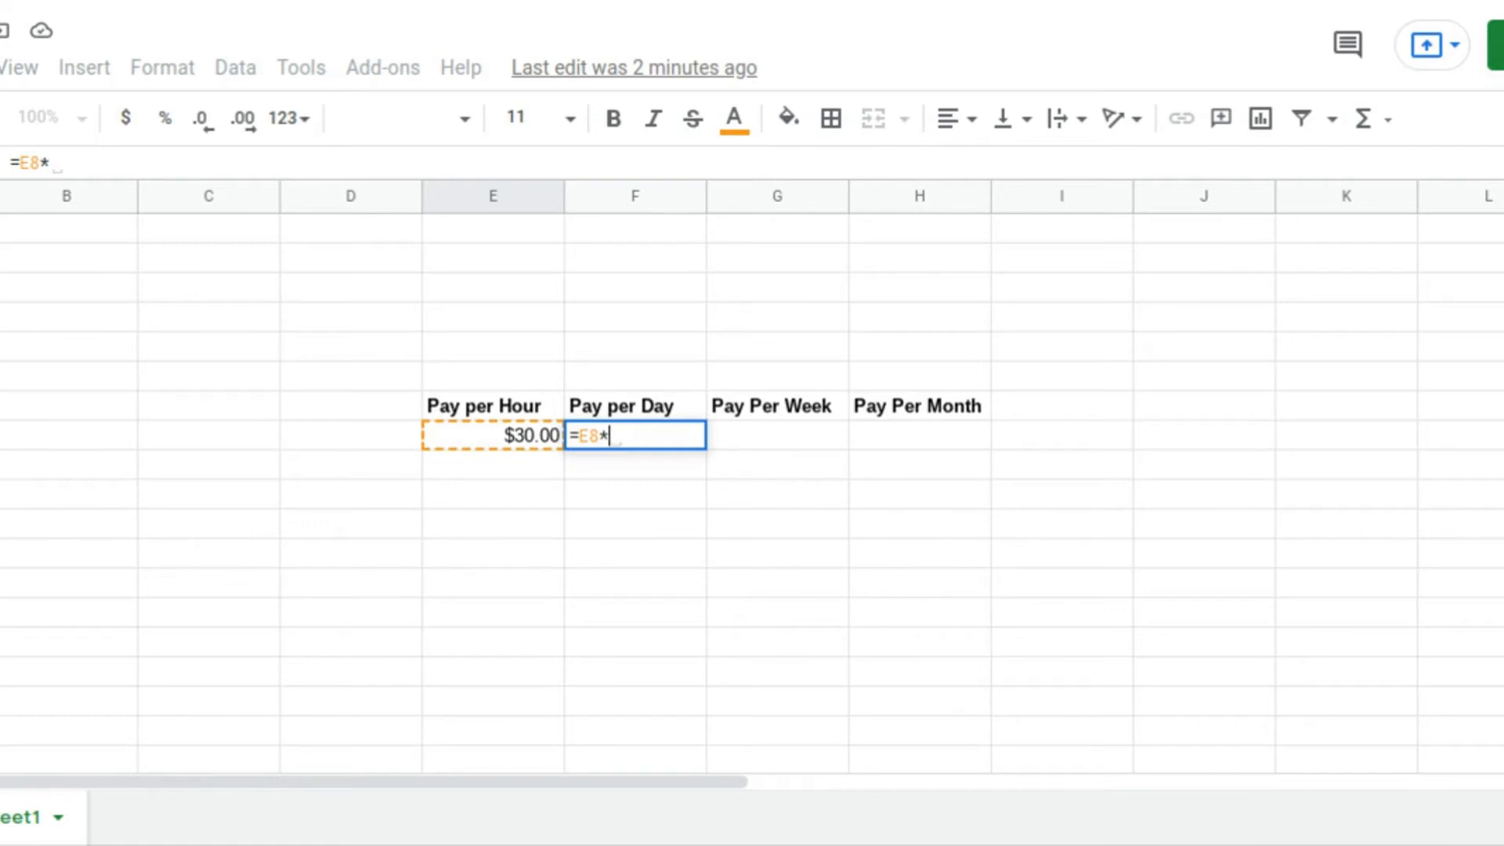
pyautogui.write('8')
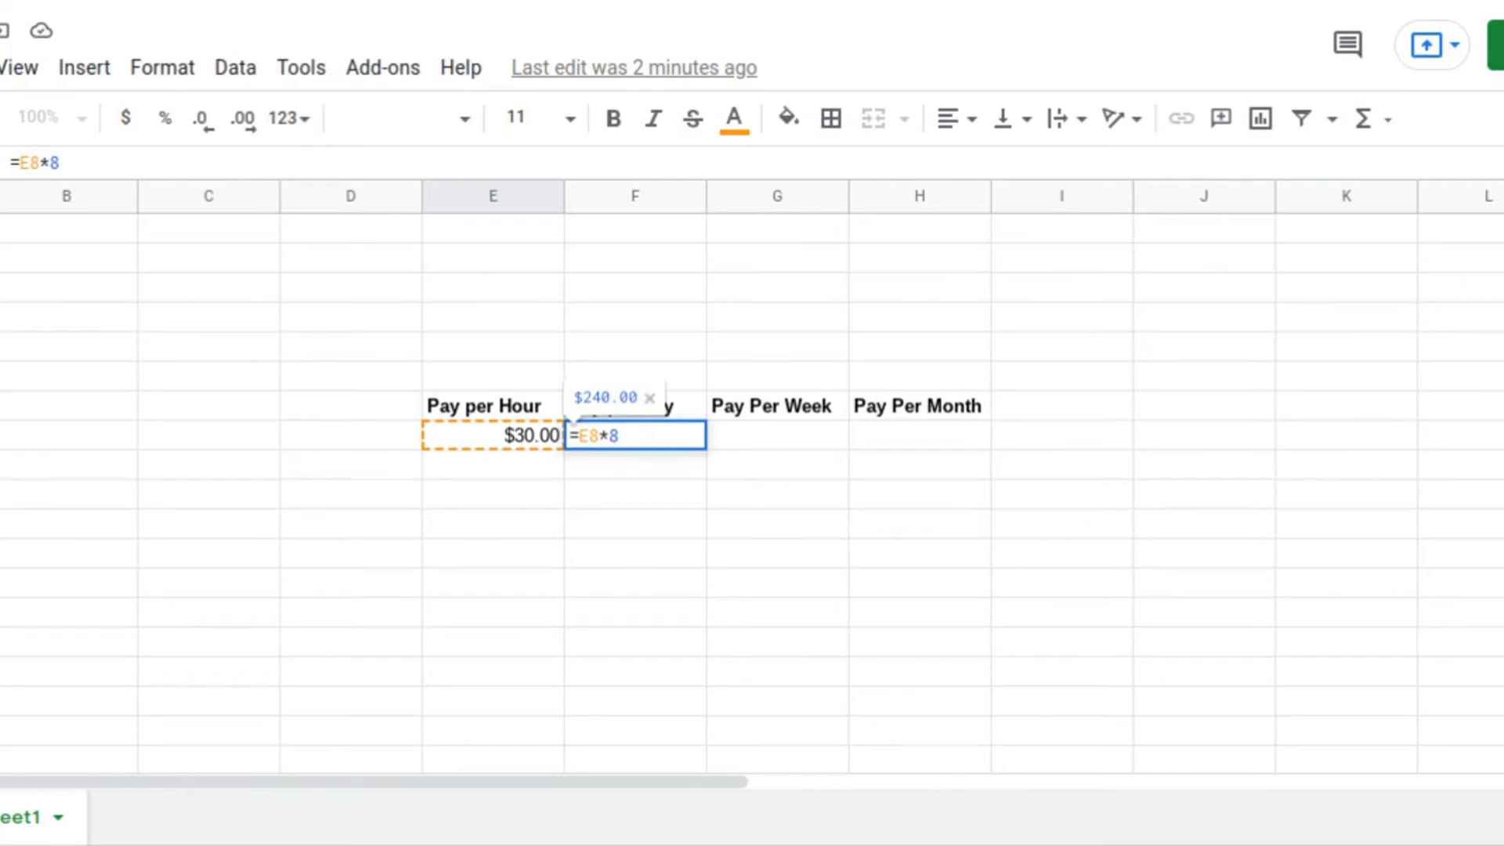
pyautogui.press('Return')
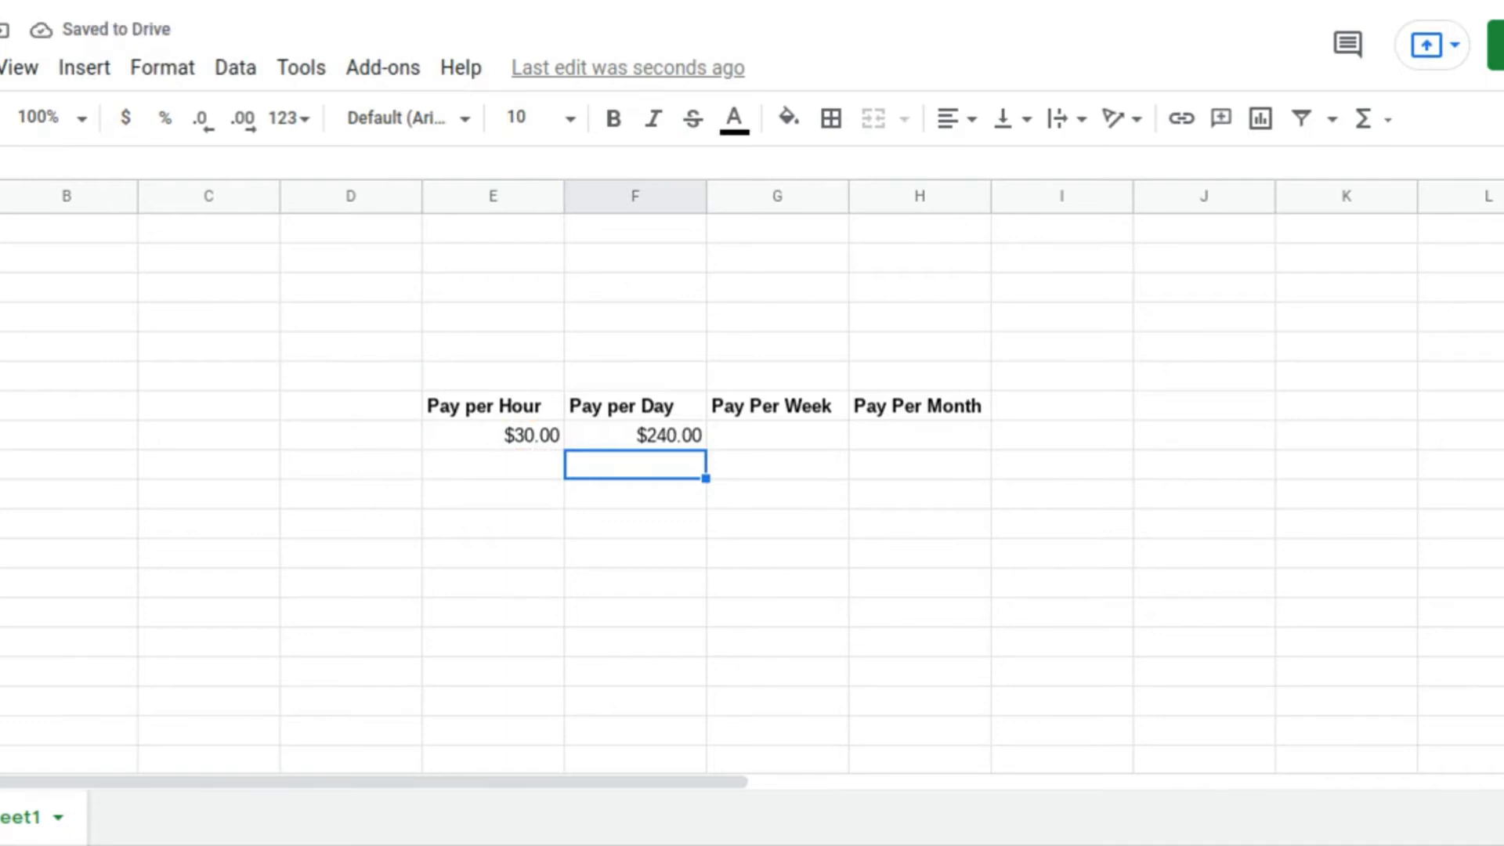
# Enter the formula =F8*7 in the Pay Per Week cell G8.
pyautogui.click(775, 443)
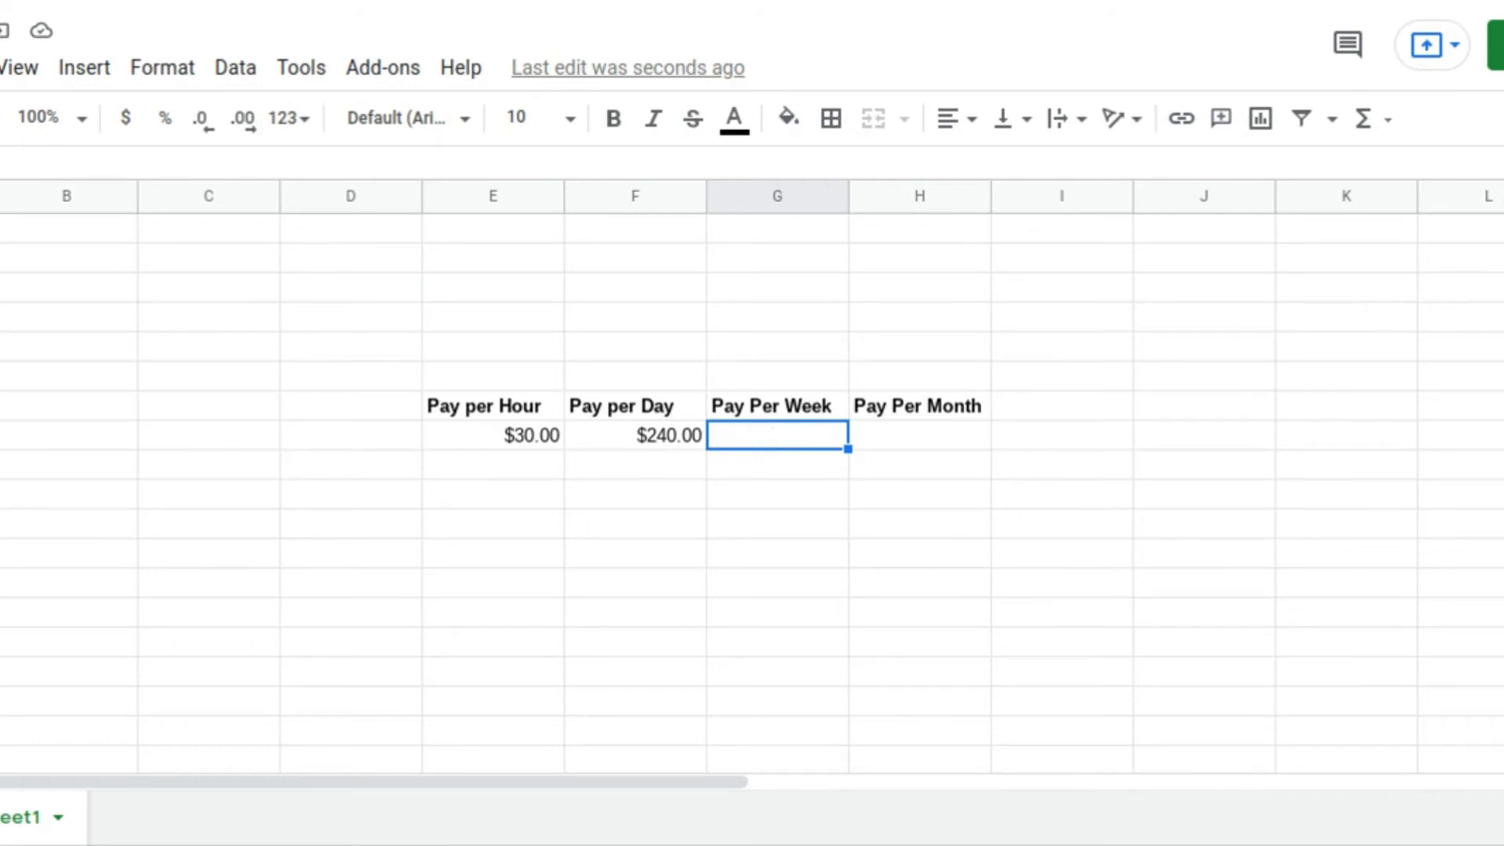
pyautogui.write('=')
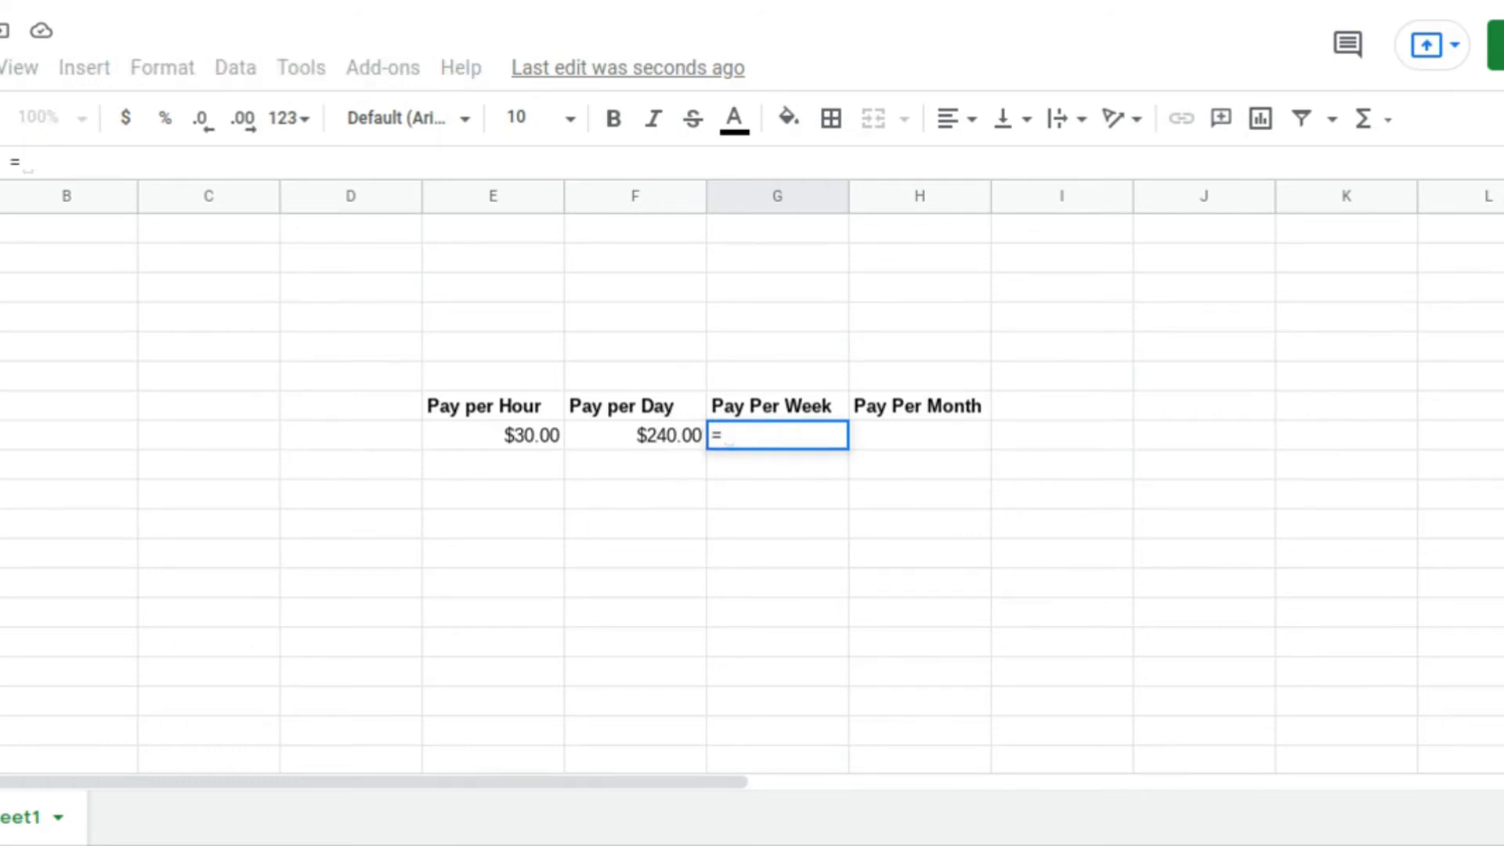
pyautogui.write('F8')
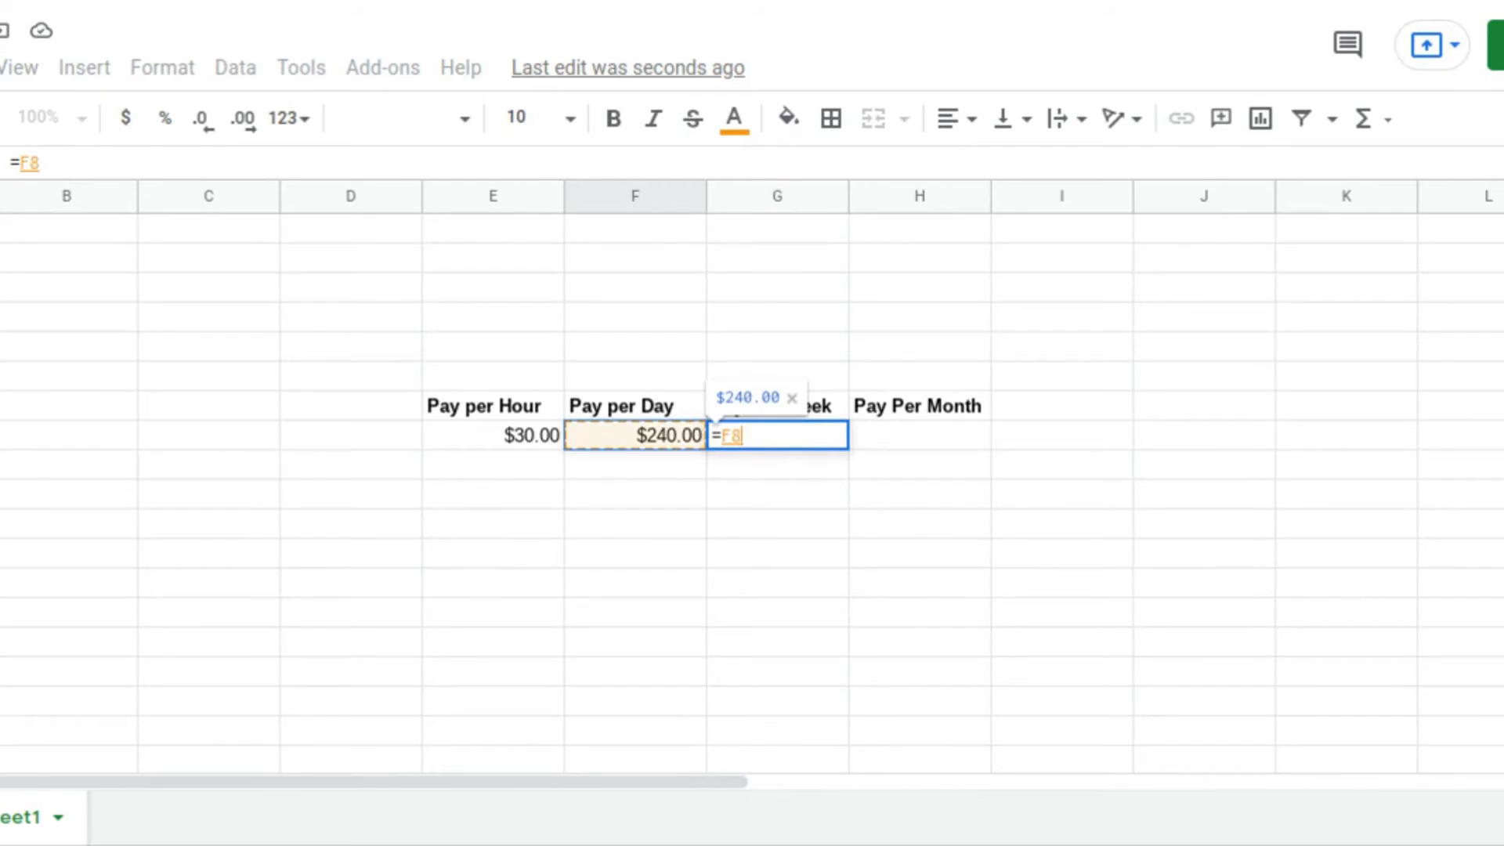
pyautogui.write('*')
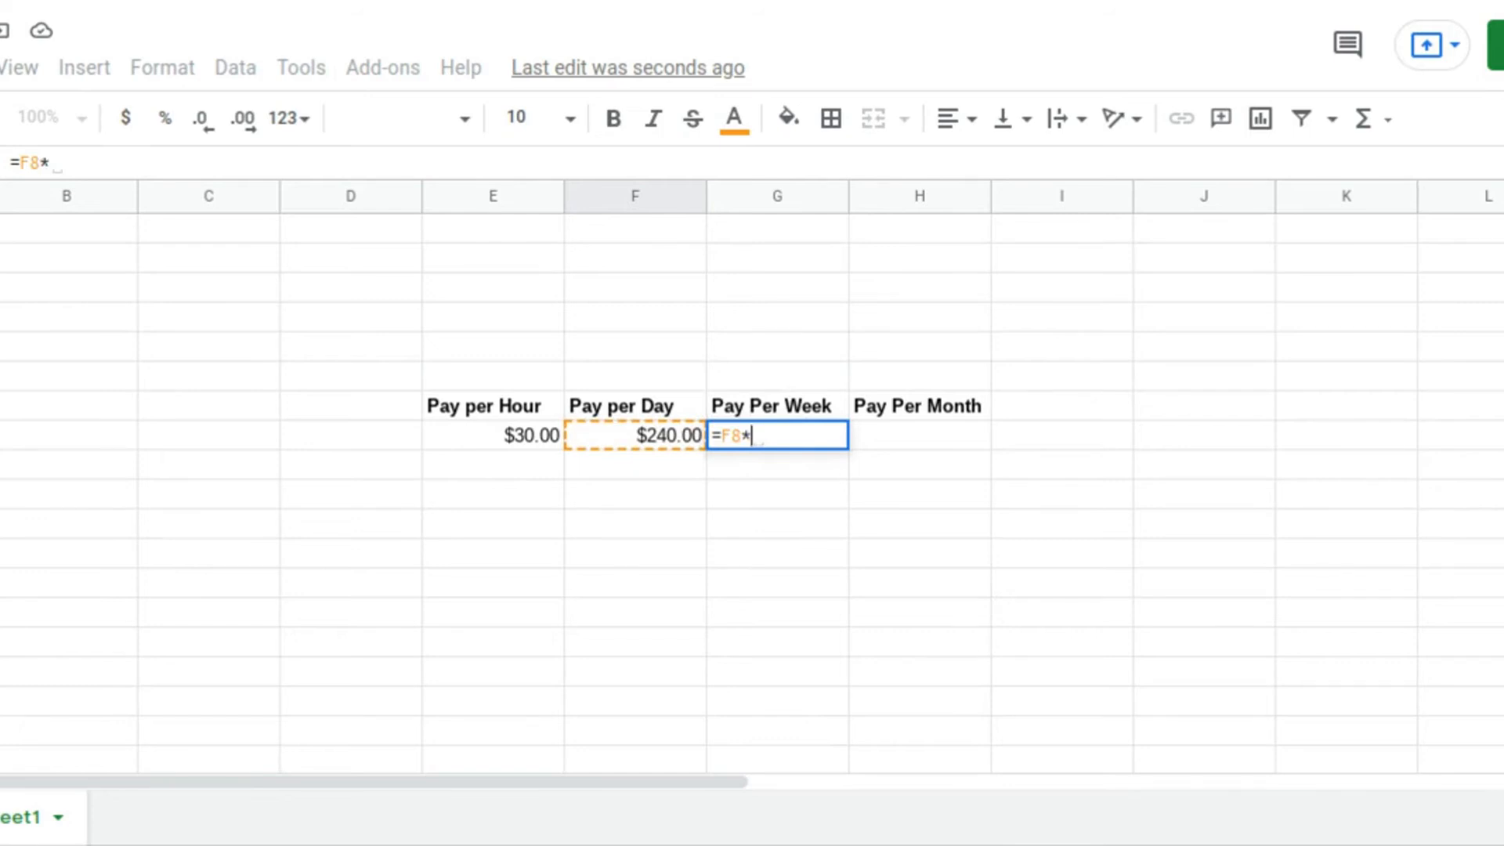
pyautogui.write('7')
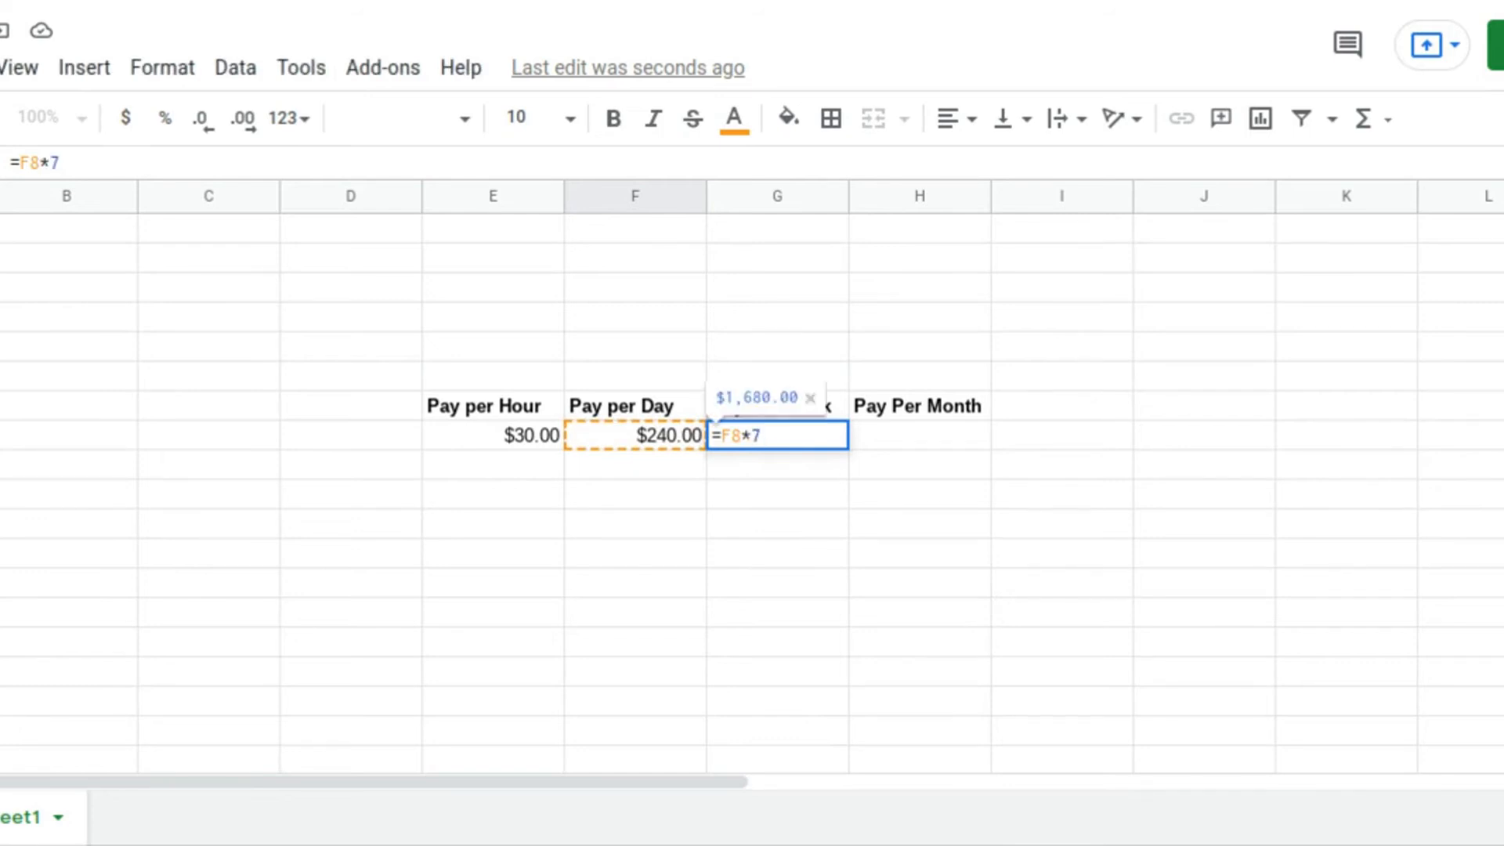
pyautogui.press('Return')
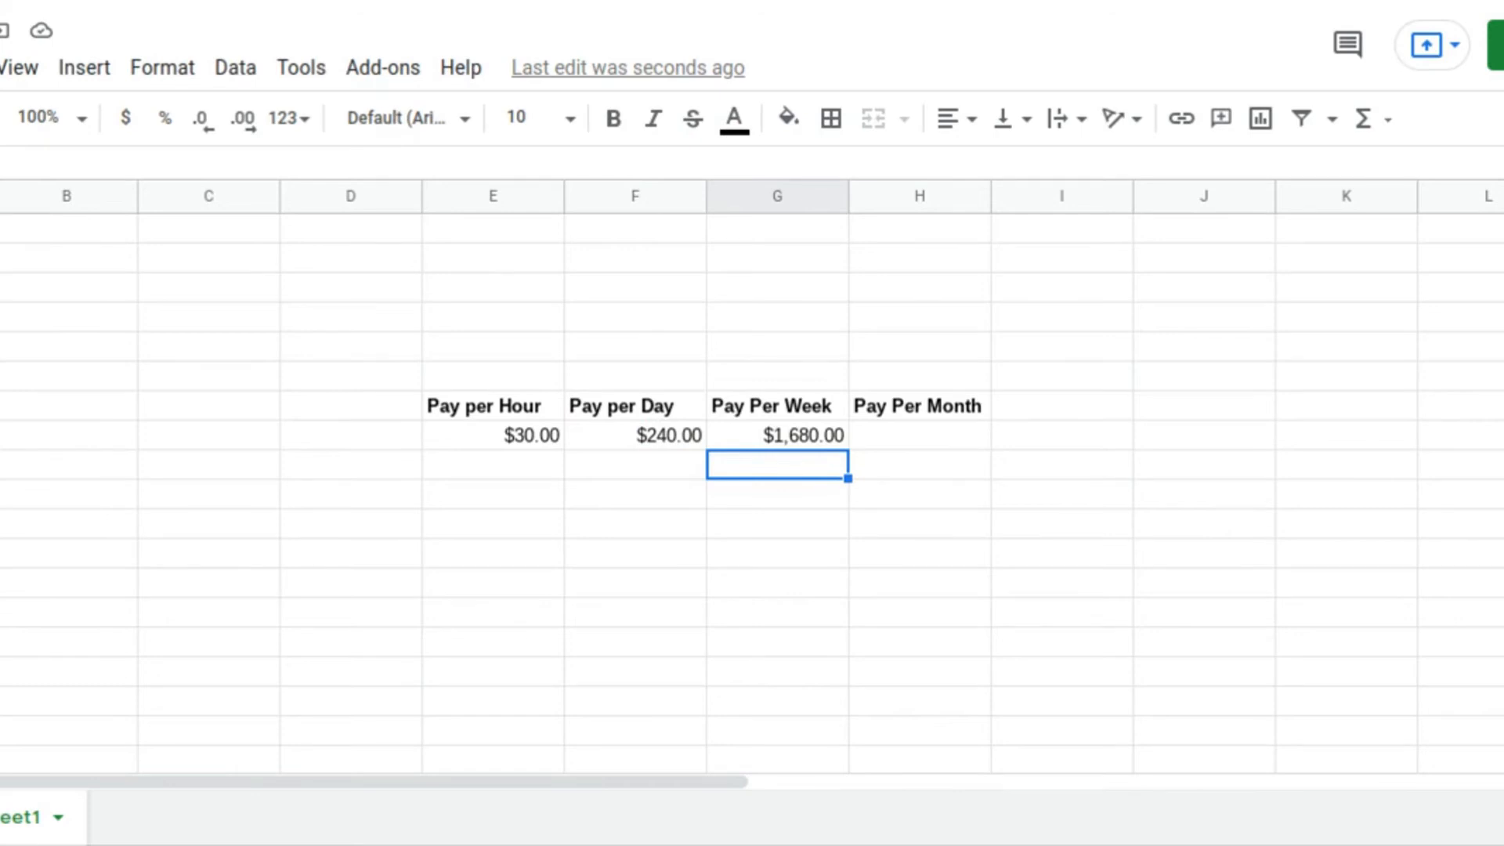
# Enter the formula =G8*4 in the Pay Per Month cell H8.
pyautogui.click(908, 432)
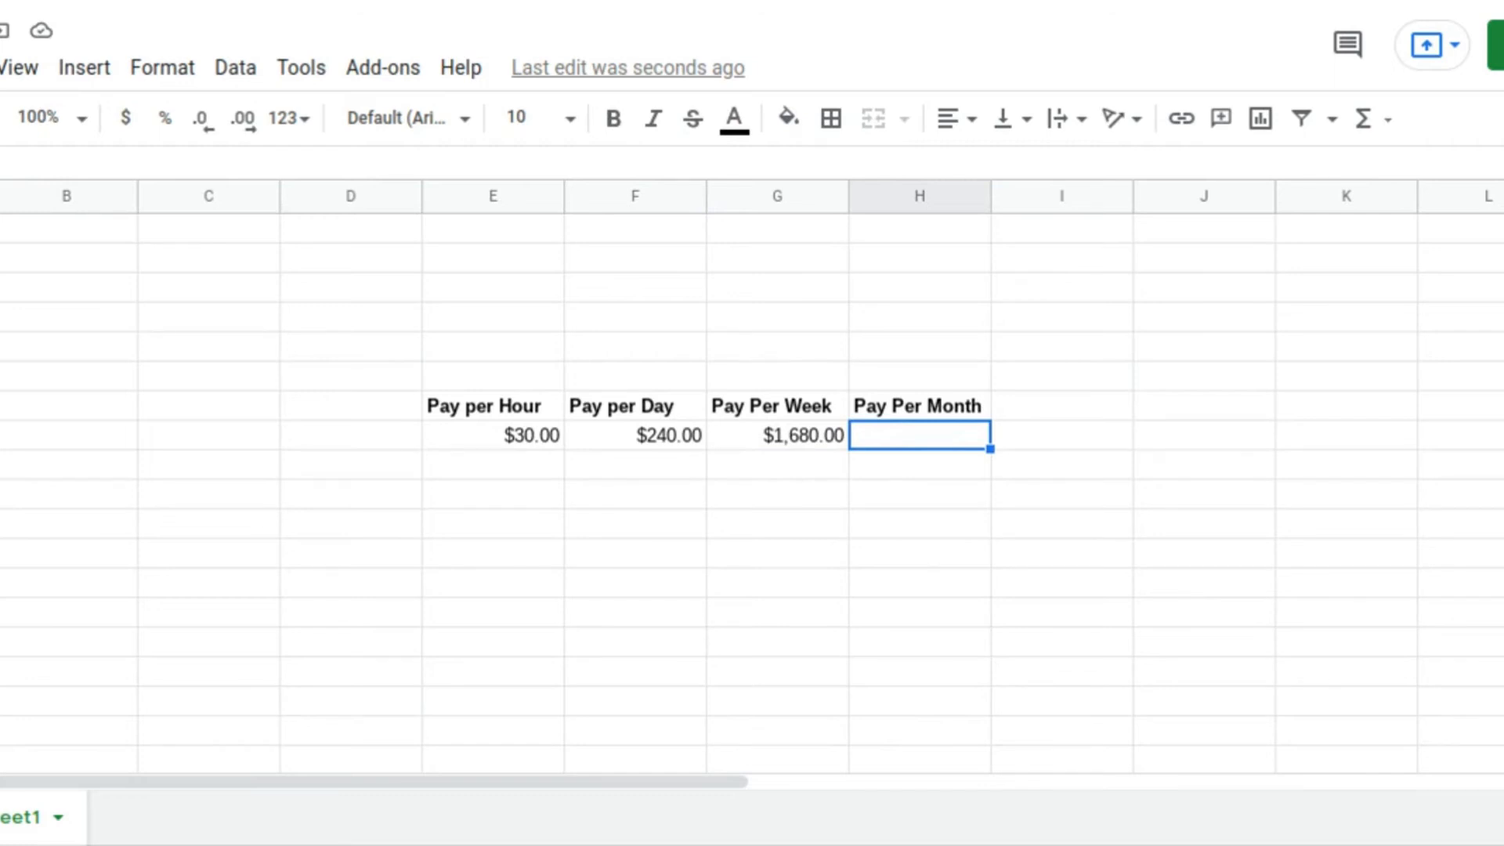
pyautogui.write('=')
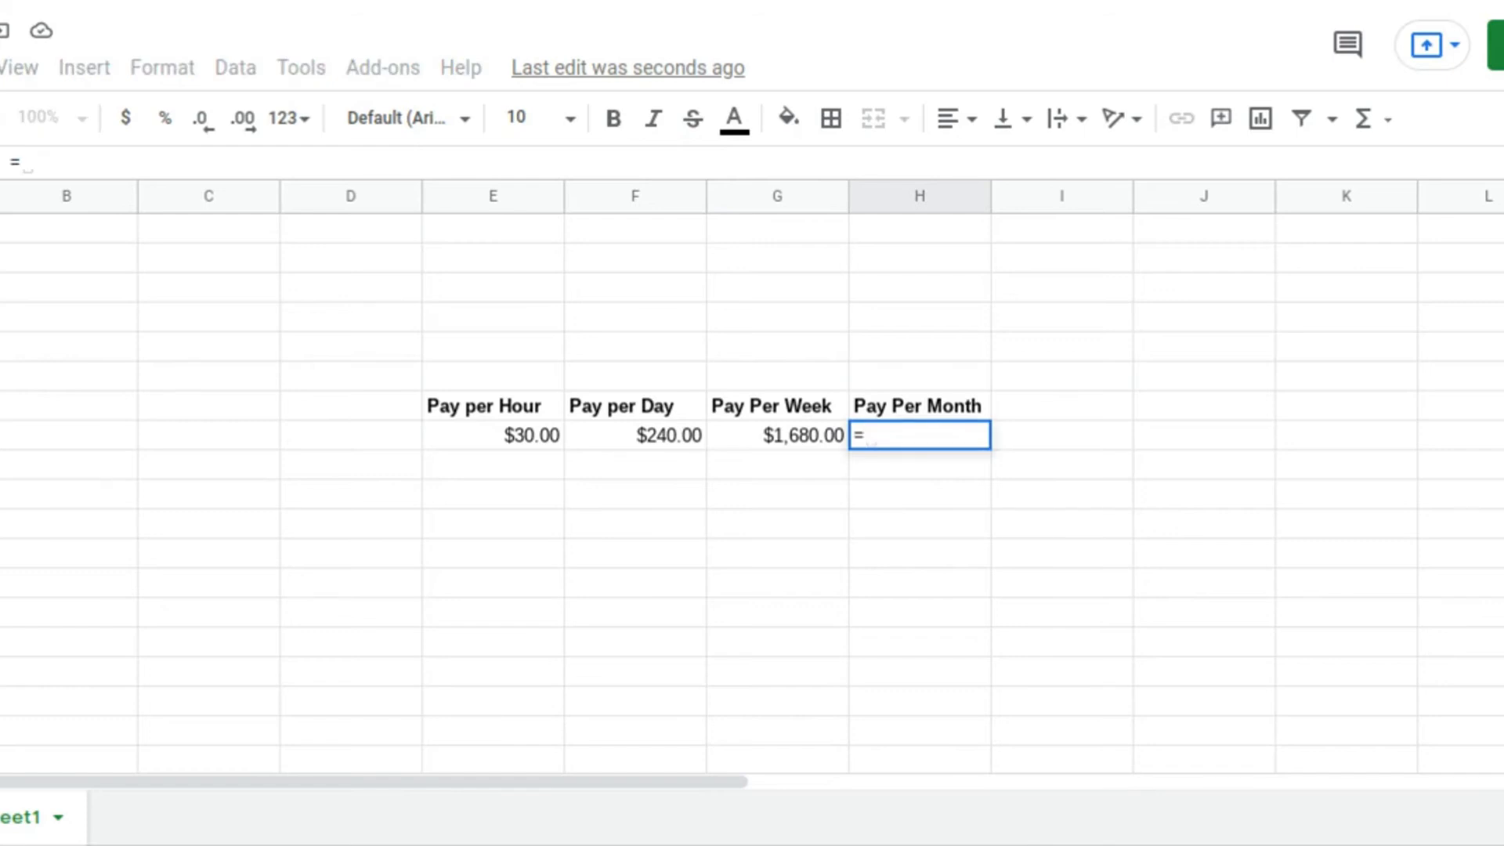
pyautogui.click(777, 436)
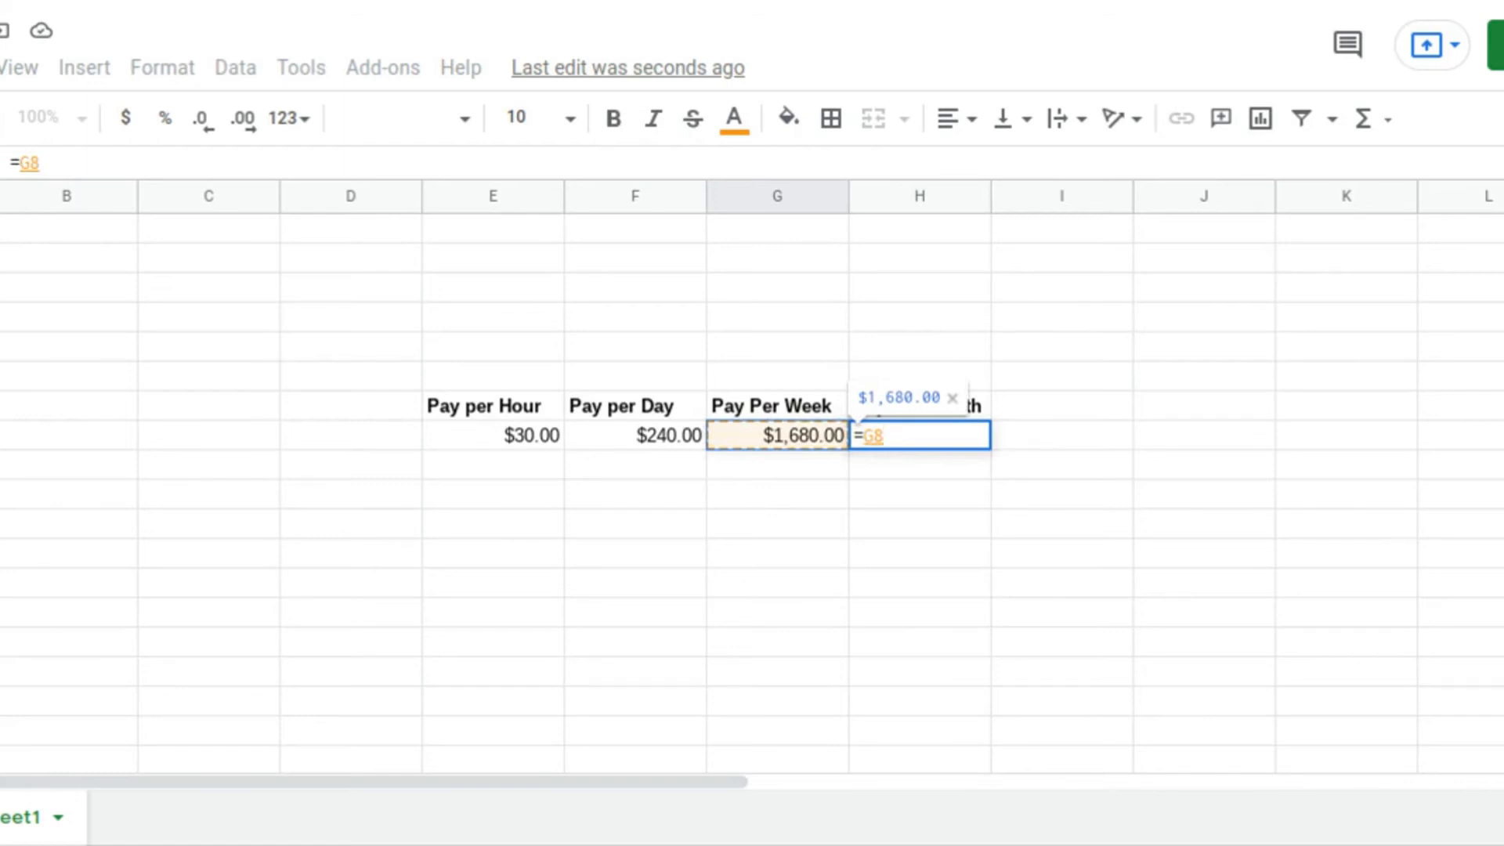
pyautogui.write('*')
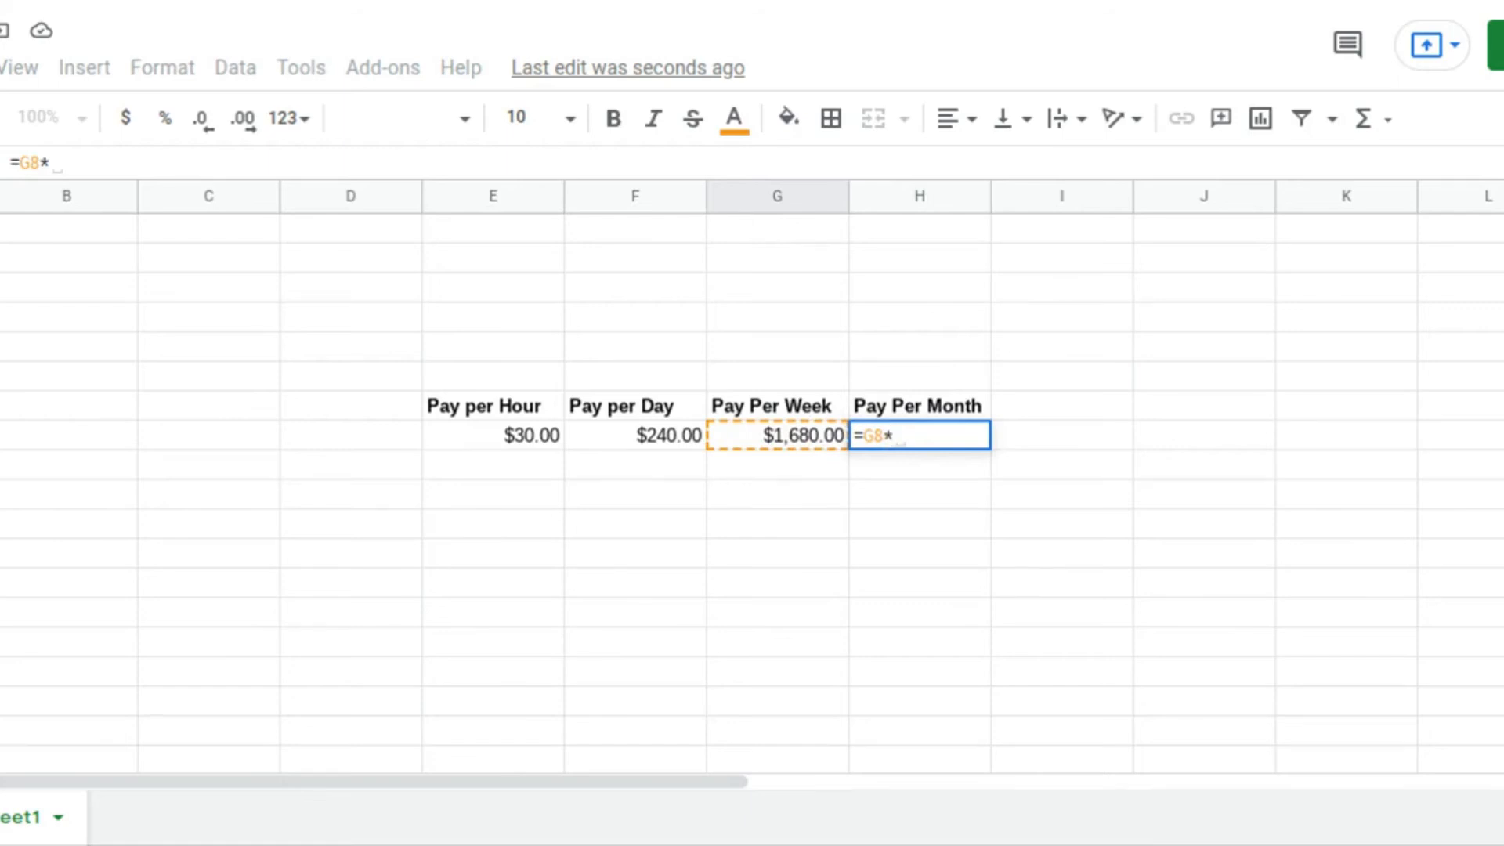
pyautogui.write('4')
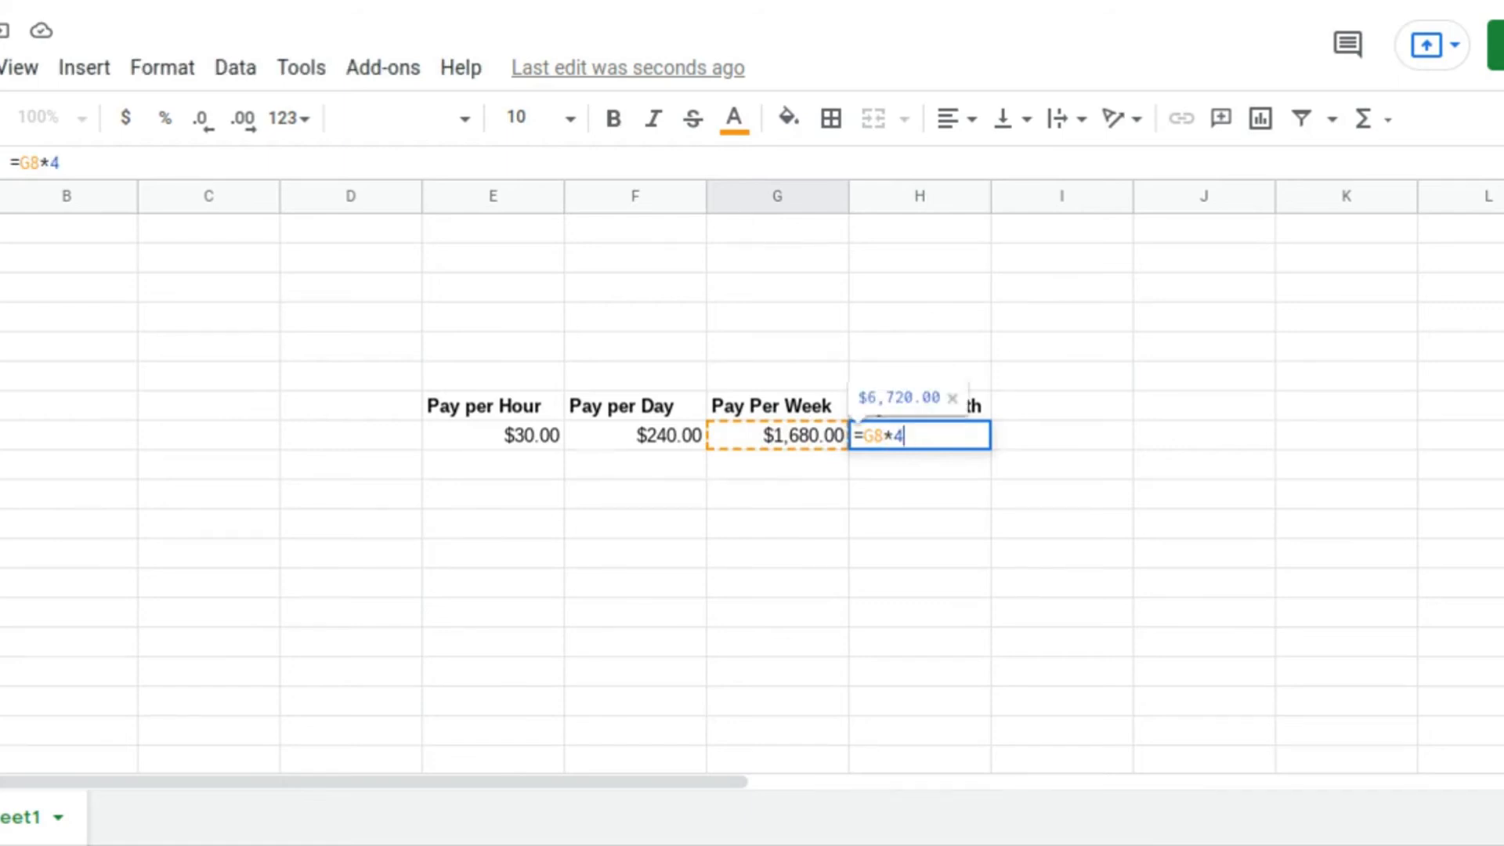
pyautogui.press('Return')
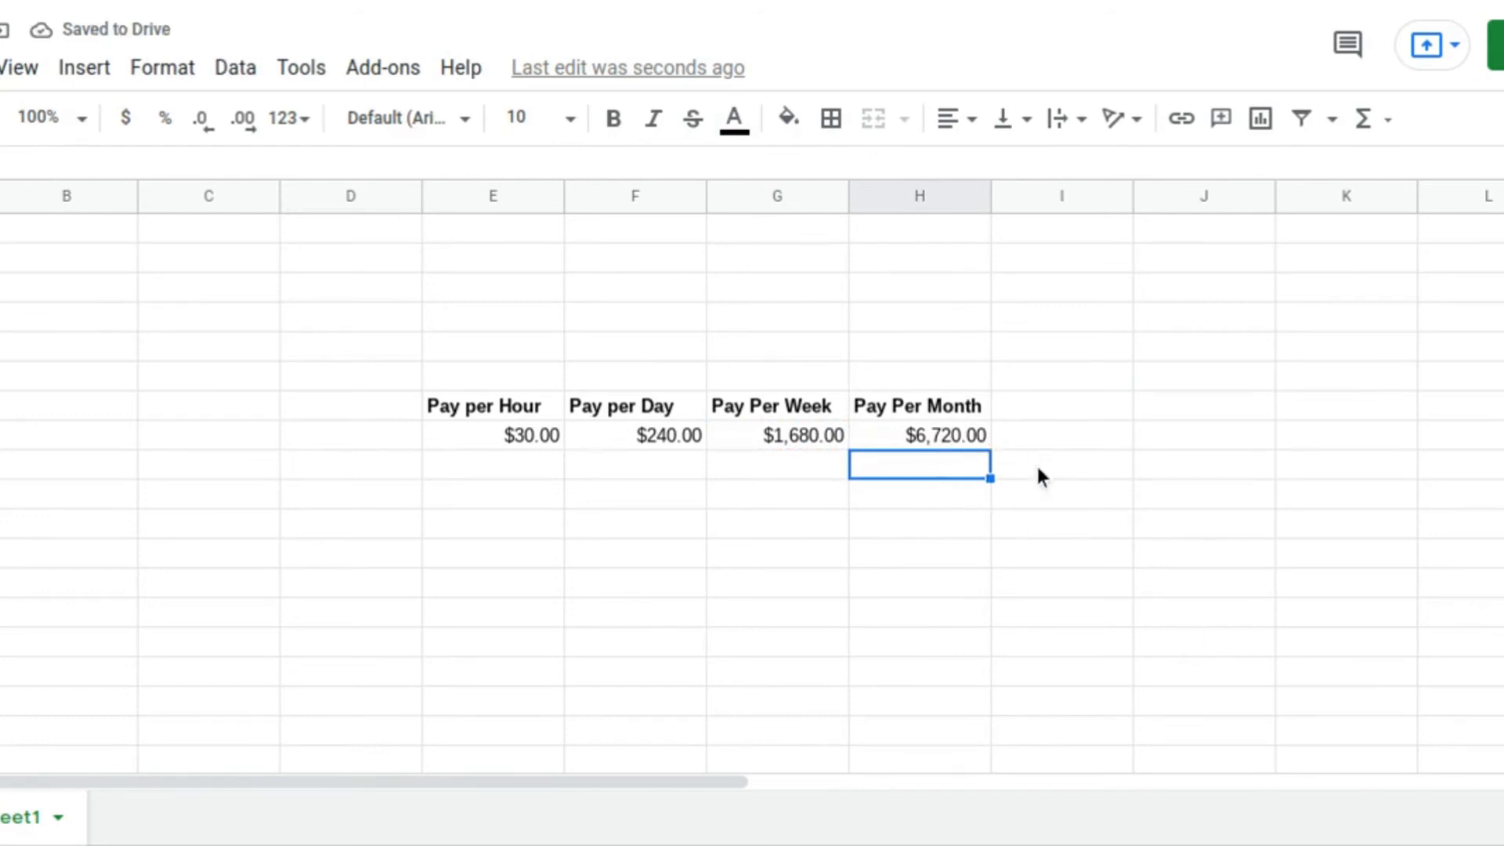
pyautogui.click(1042, 492)
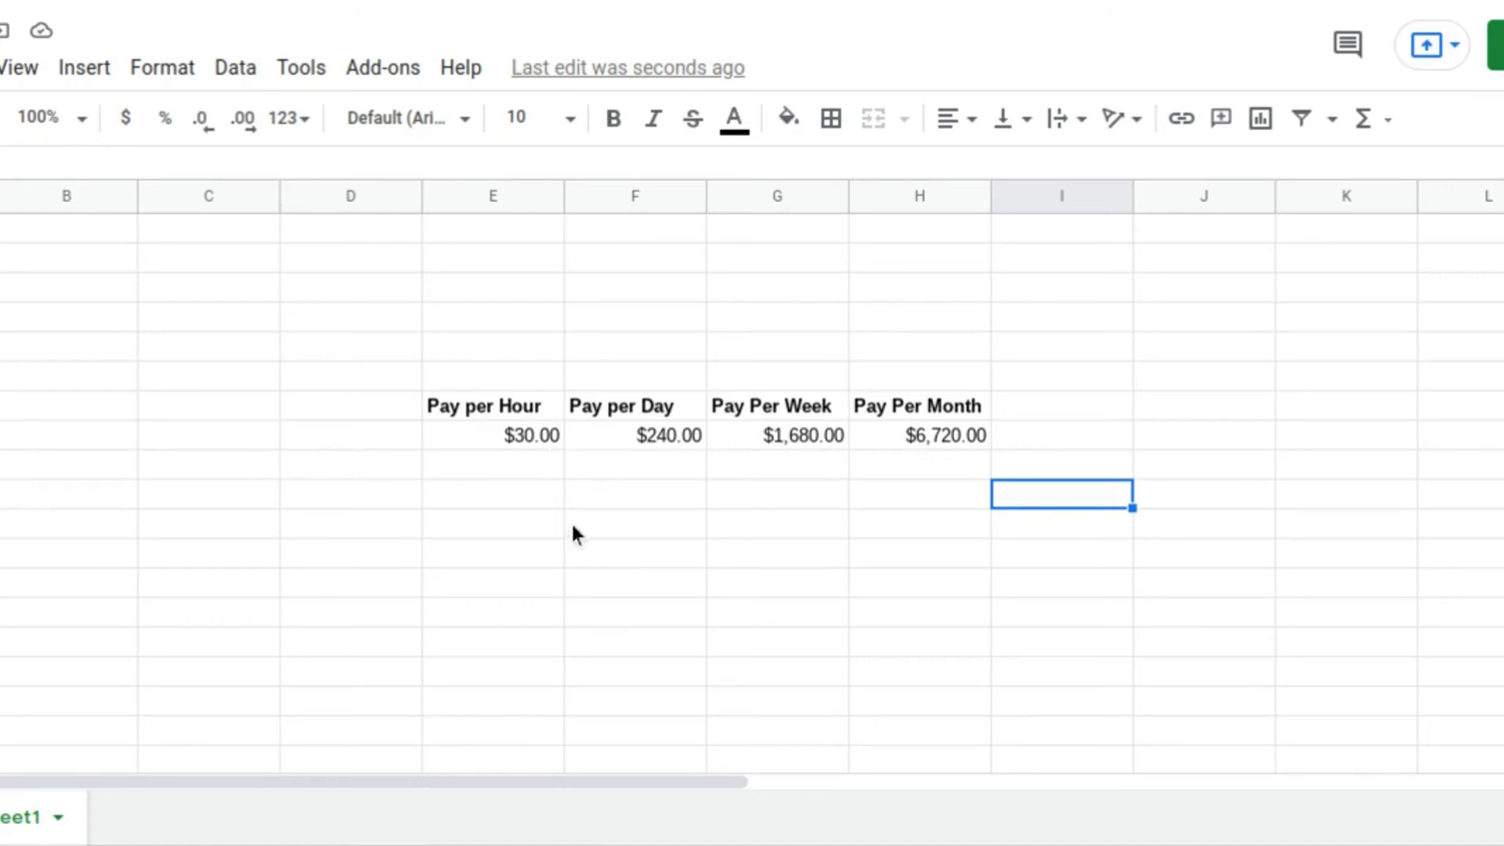
# Add a second Pay per Hour value of 35 in E9 and format it as currency.
pyautogui.click(526, 470)
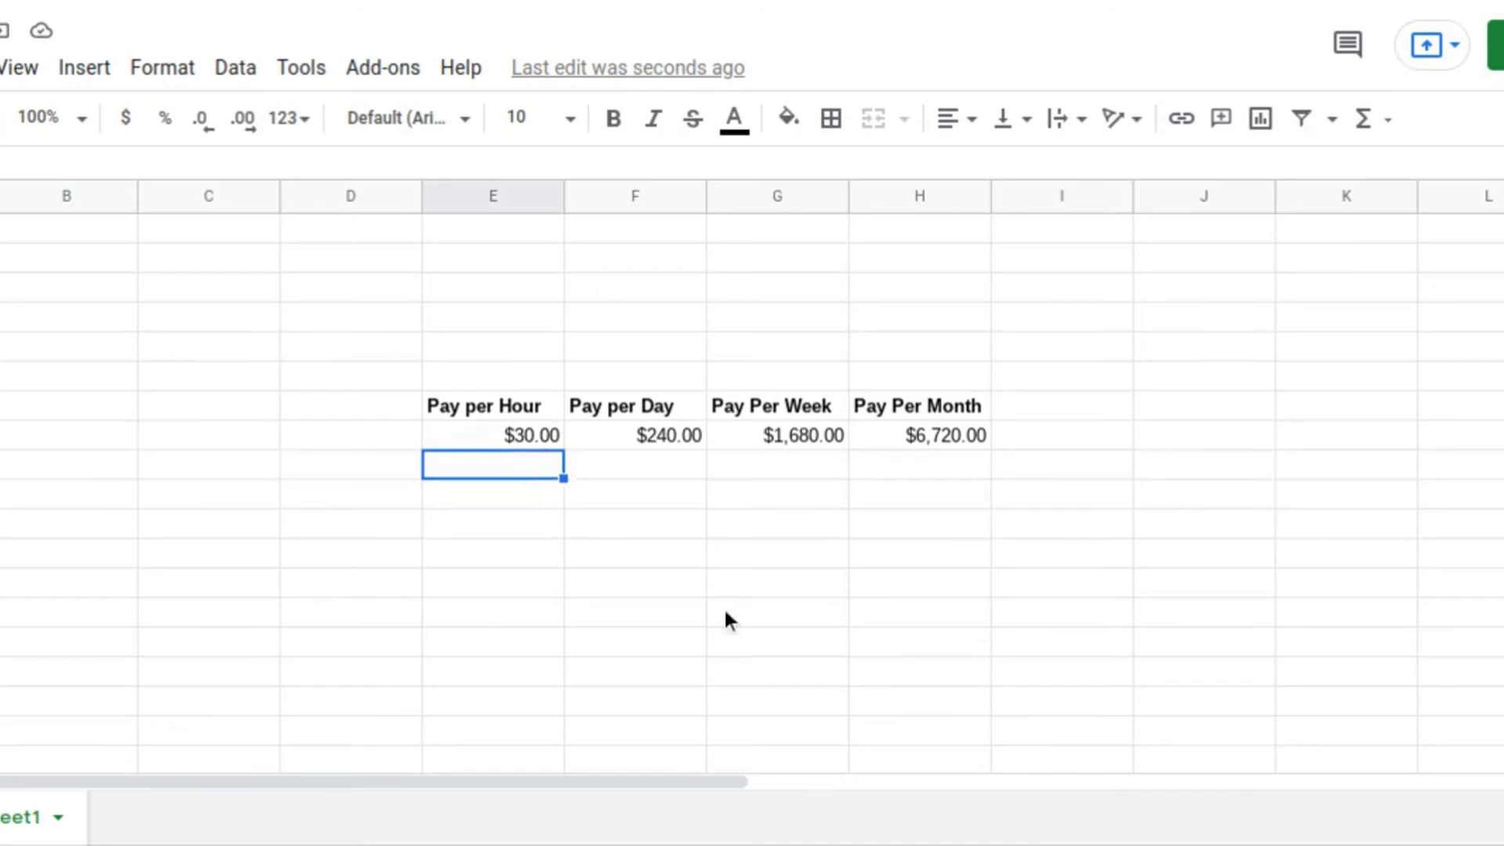
pyautogui.write('35')
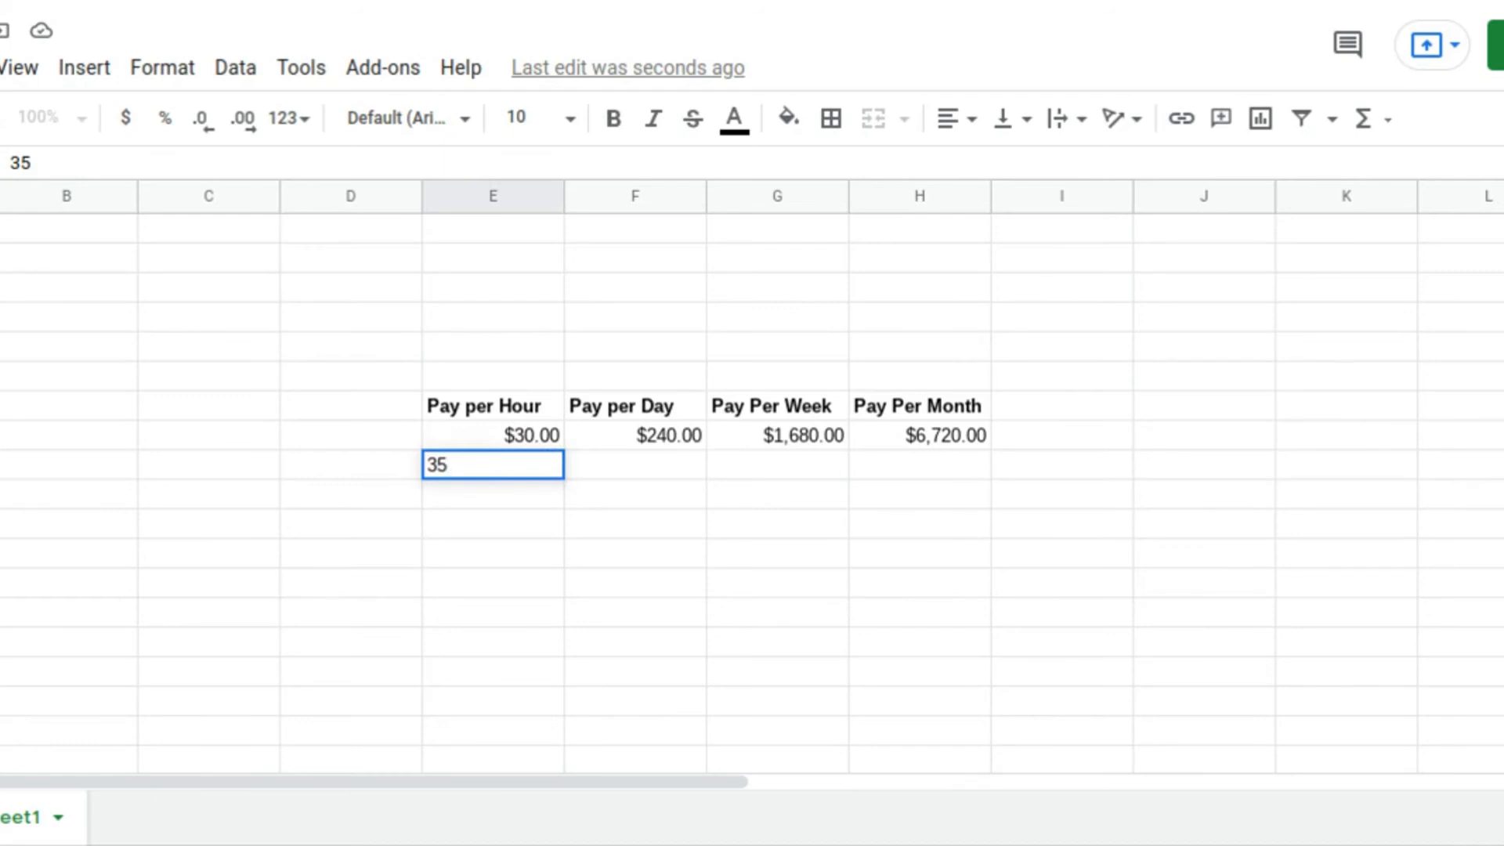
pyautogui.click(633, 559)
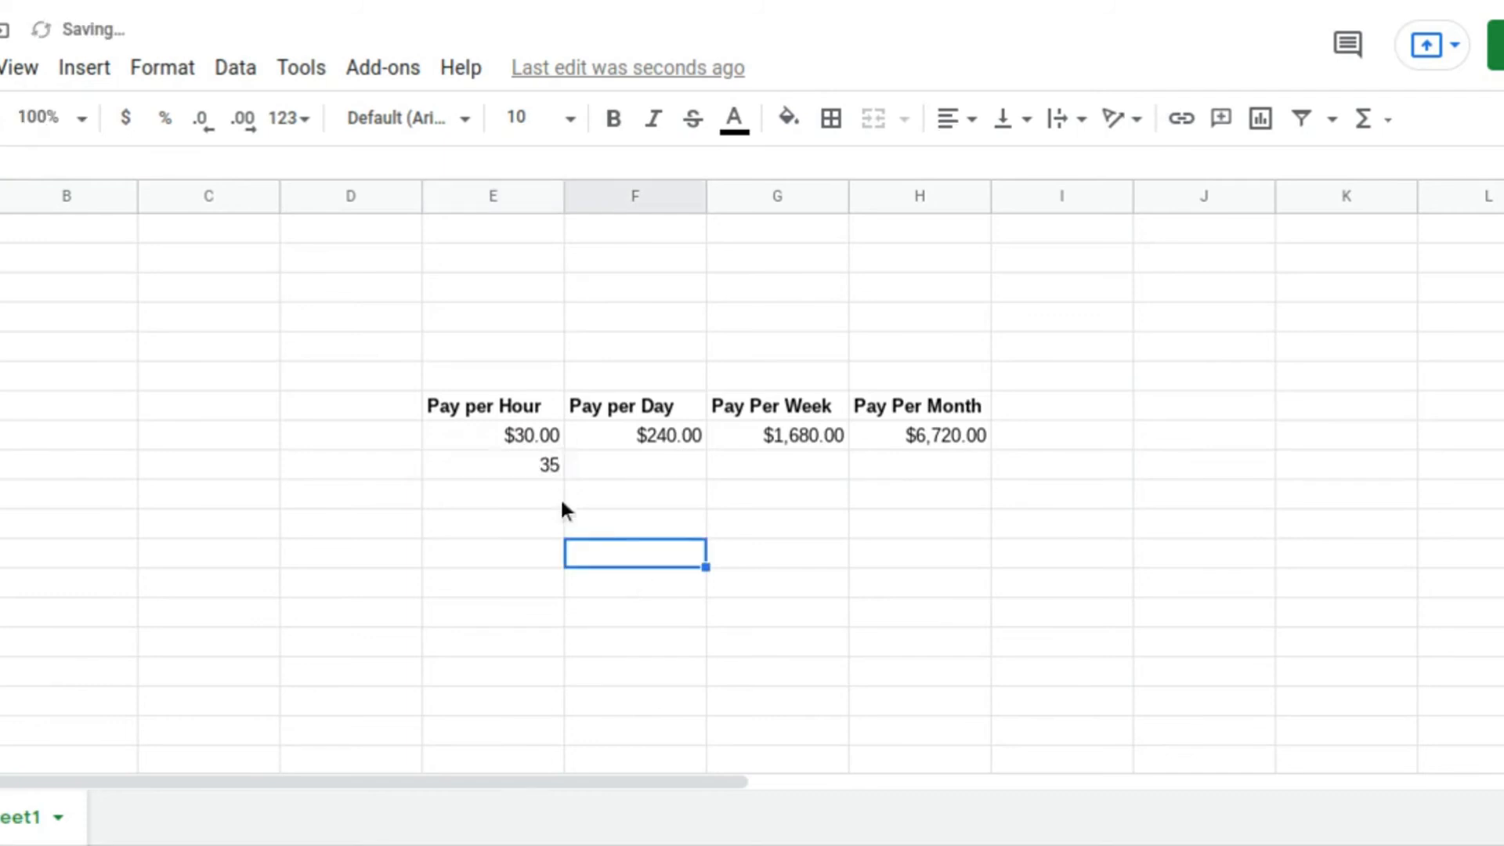
pyautogui.click(536, 471)
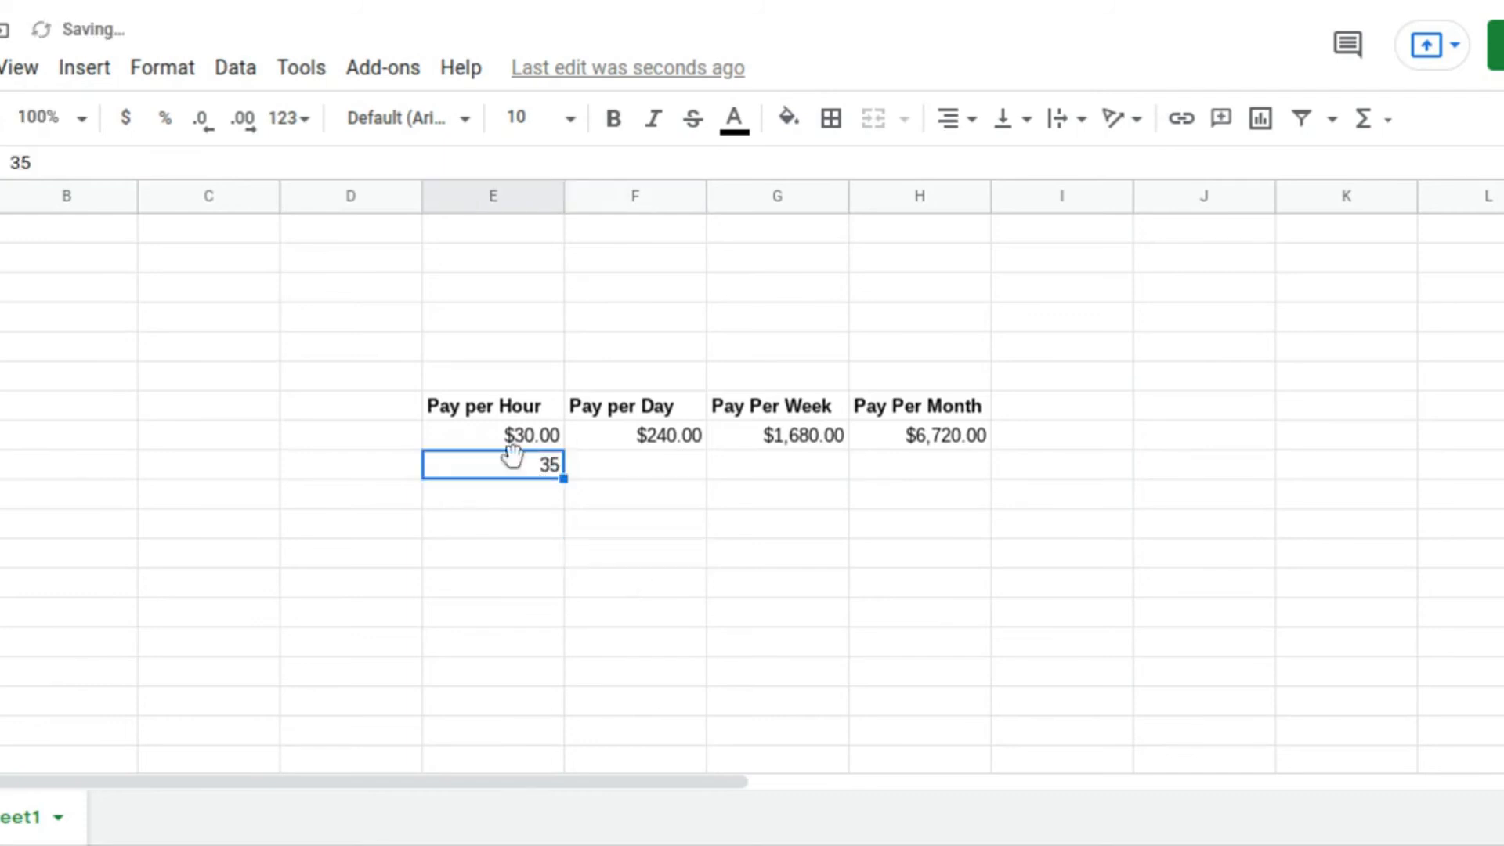
pyautogui.click(124, 121)
pyautogui.click(625, 561)
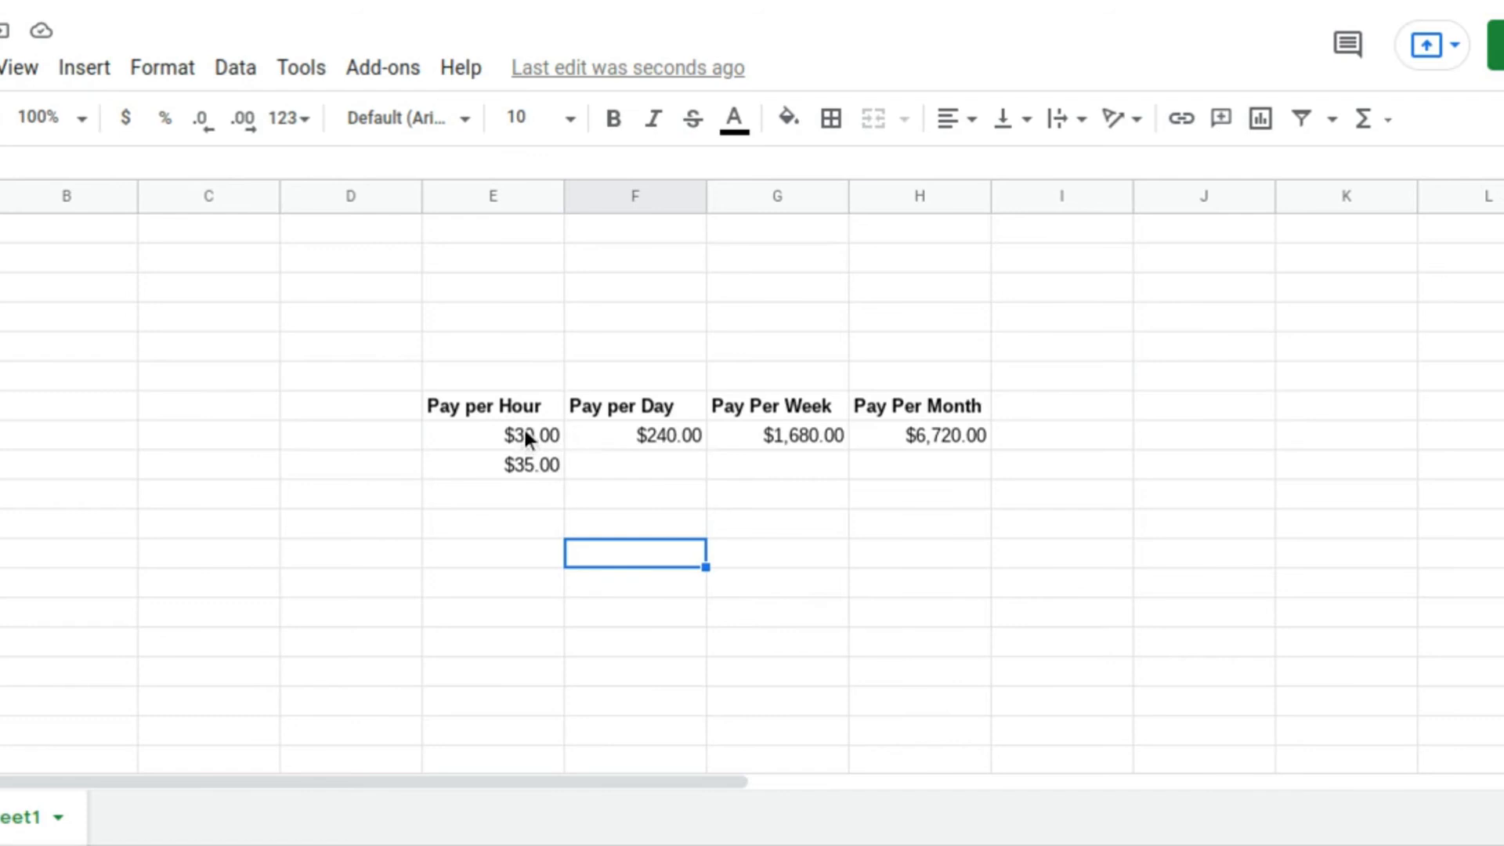
# Extend the Pay per Hour series from E8:E9 down to E15, continuing the increments of $5 up to $65.00.
pyautogui.moveTo(525, 435); pyautogui.dragTo(524, 464)
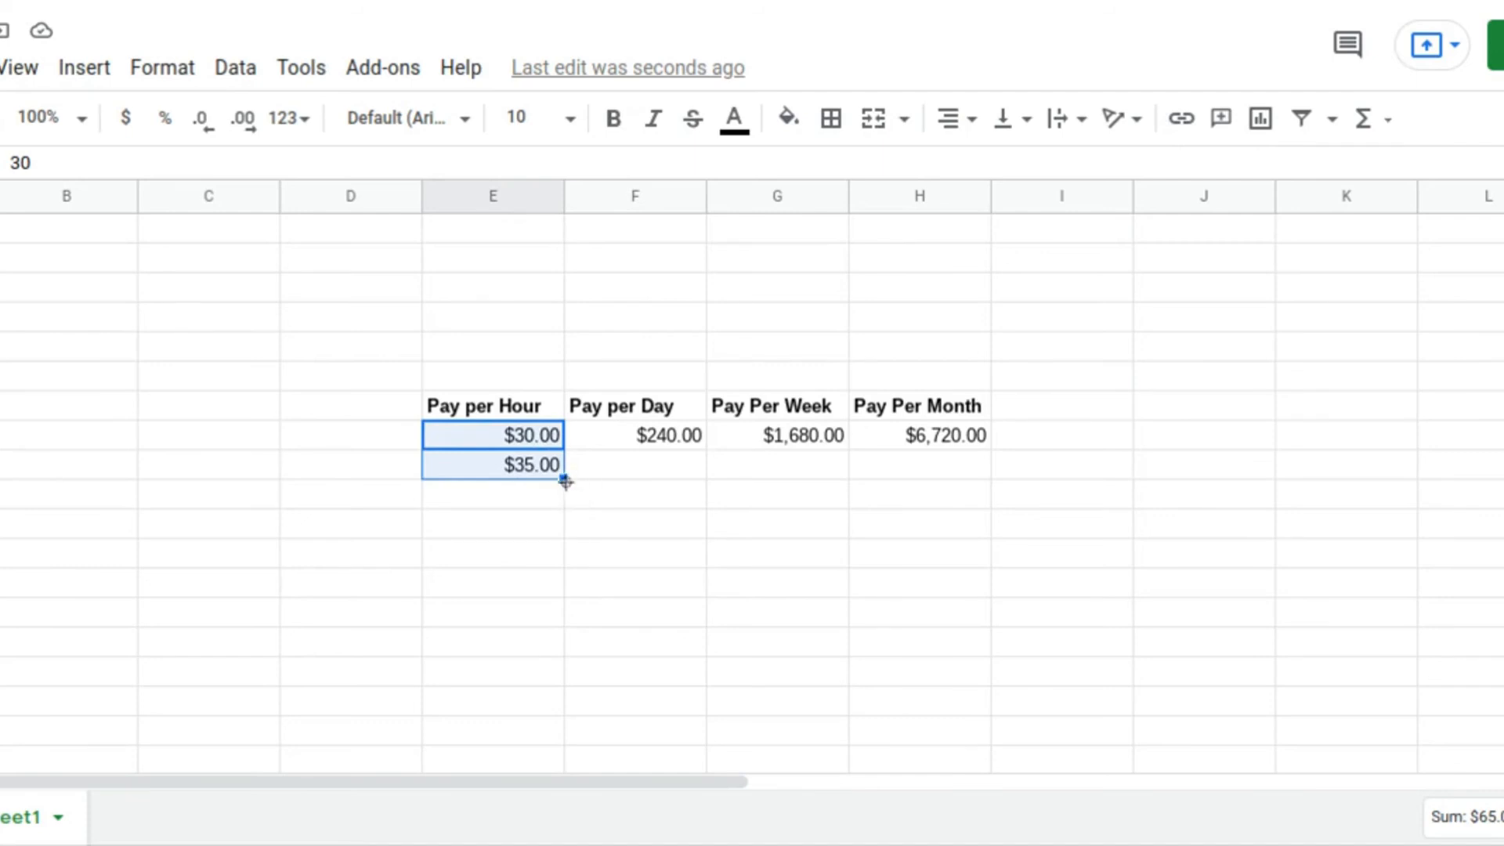
pyautogui.moveTo(560, 480); pyautogui.dragTo(578, 657)
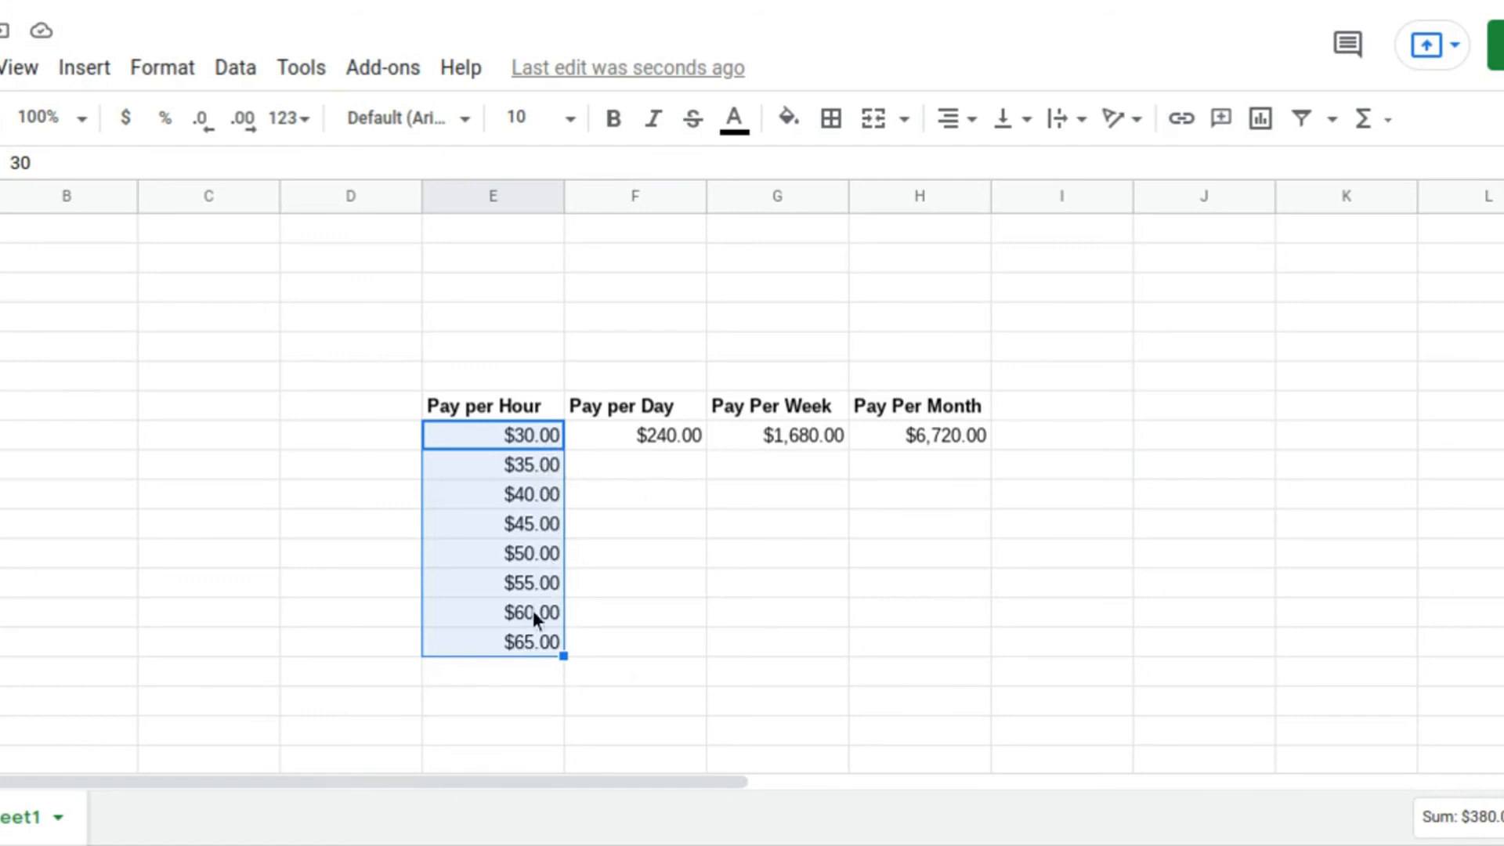
pyautogui.click(798, 604)
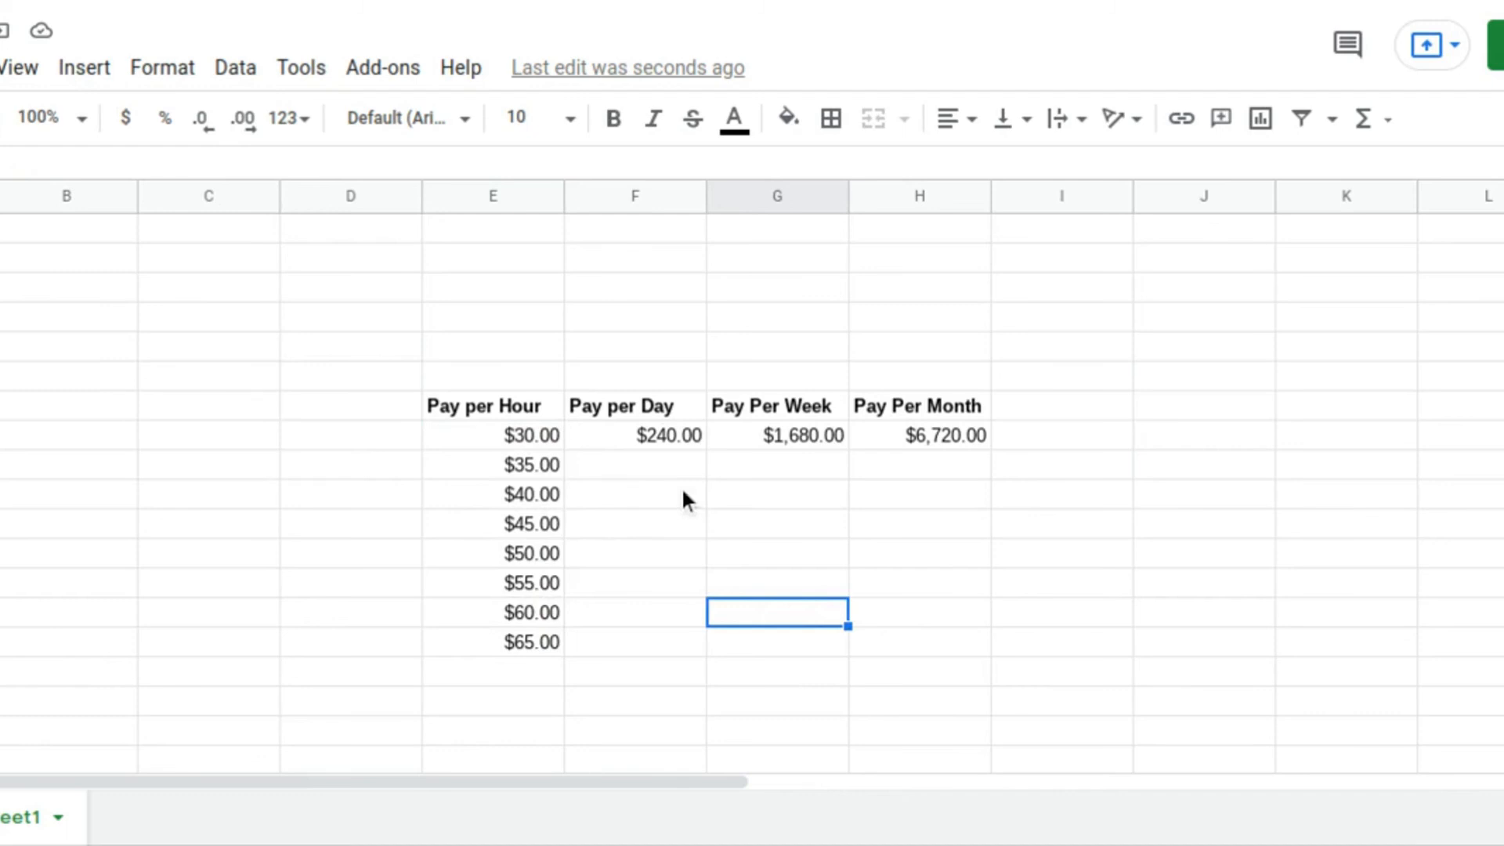
# Fill the Pay per Day, Week and Month formulas from F8:H8 down through row 15.
pyautogui.moveTo(620, 430); pyautogui.dragTo(939, 432)
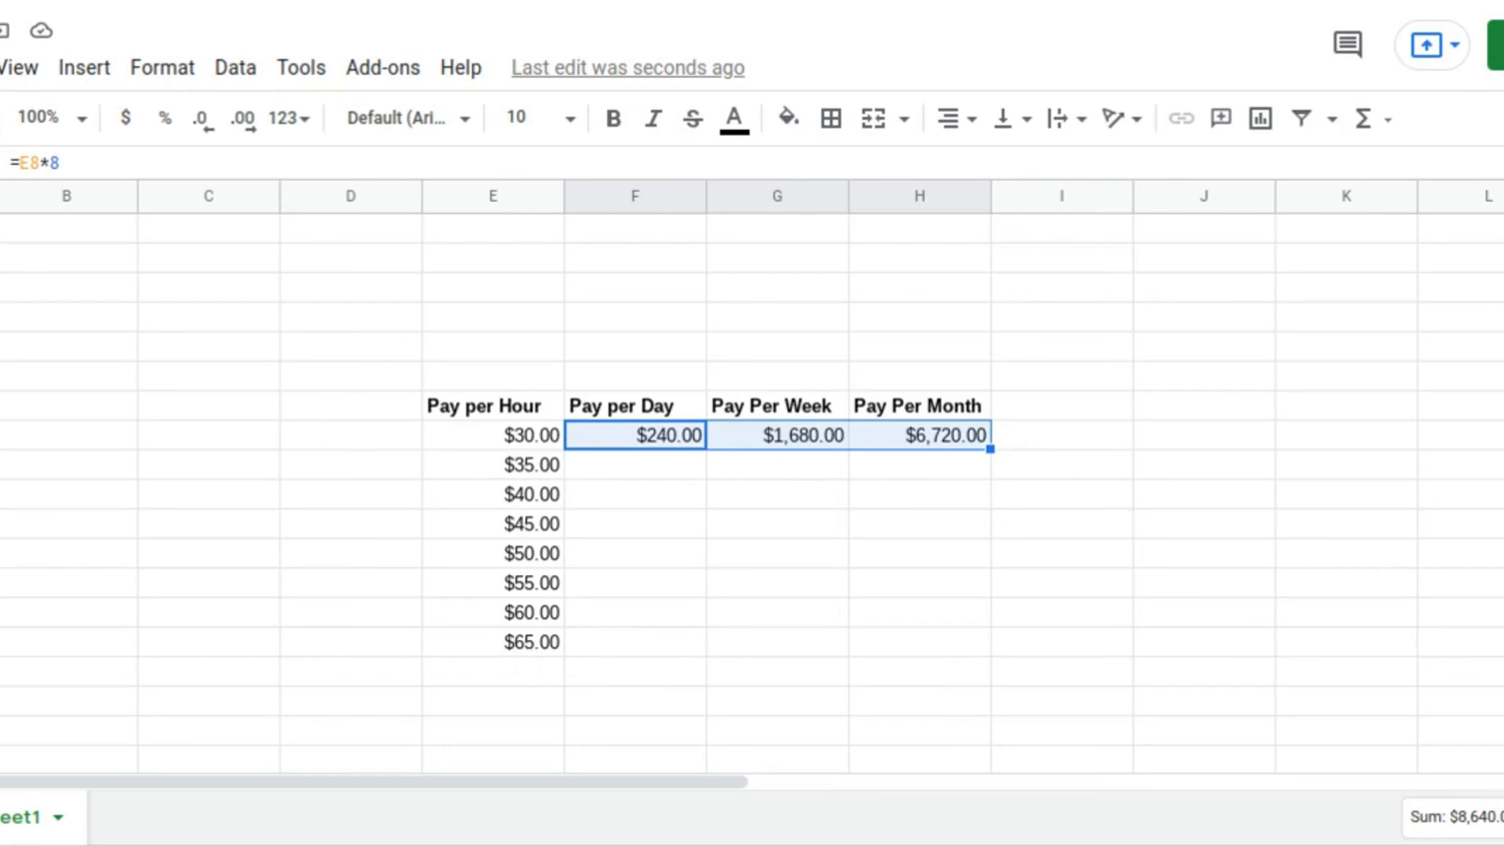
pyautogui.doubleClick(990, 451)
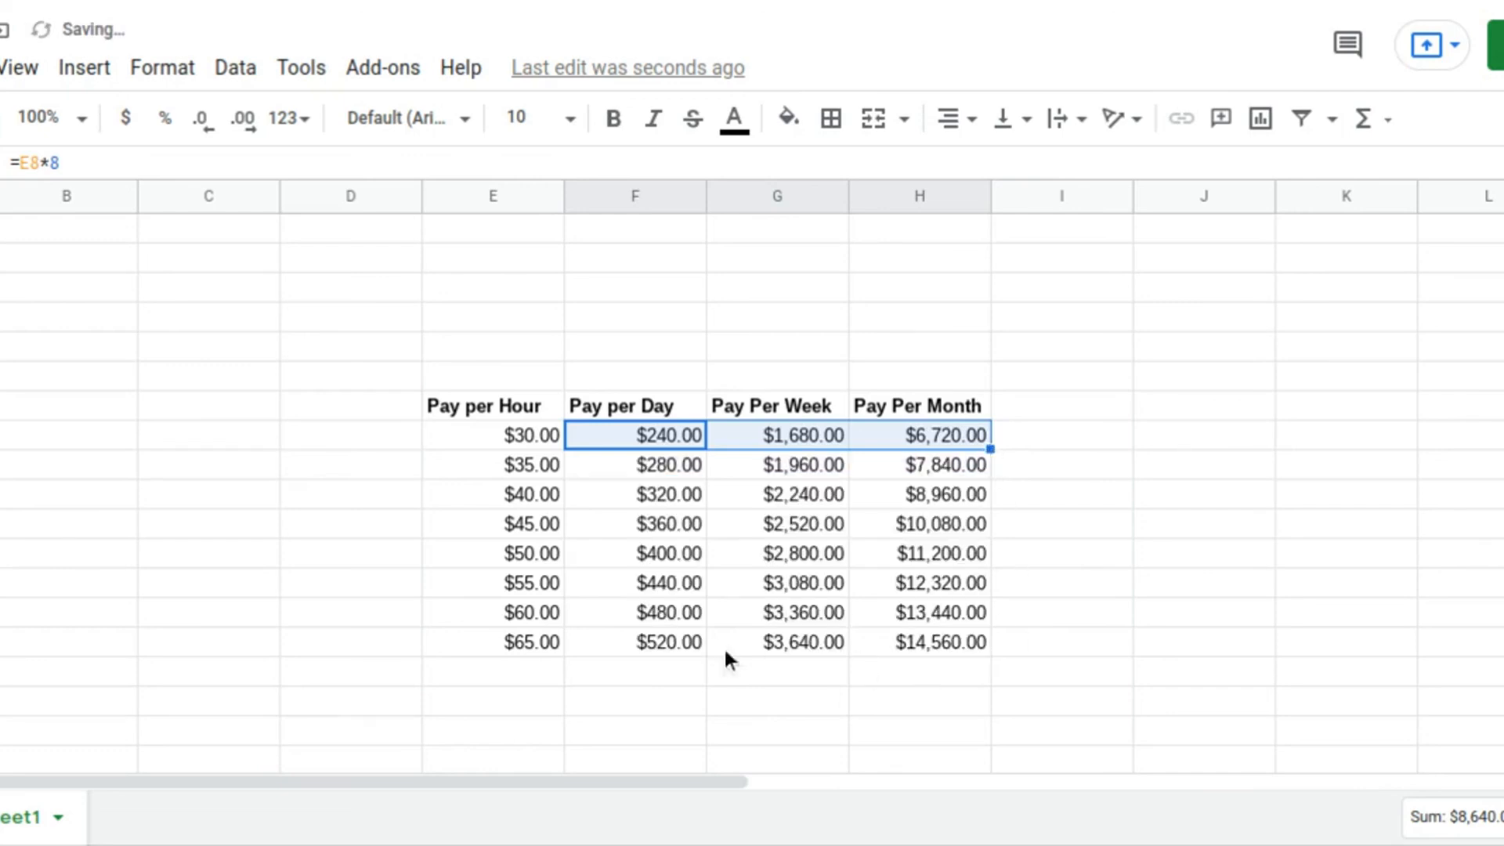